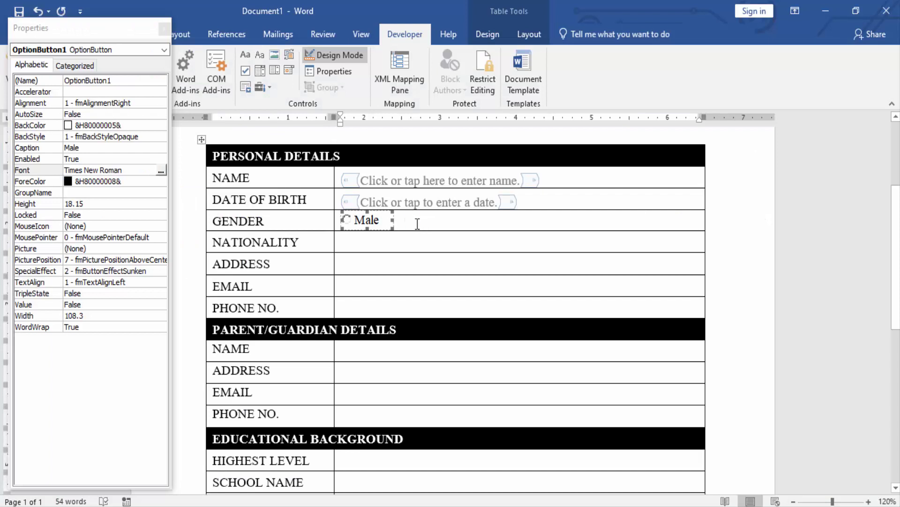
Paste a copy of the Male option button and add a plain text field in the Nationality cell
{"action": "left_click", "coordinate": [417, 224]}
{"action": "key", "text": "ctrl+v"}
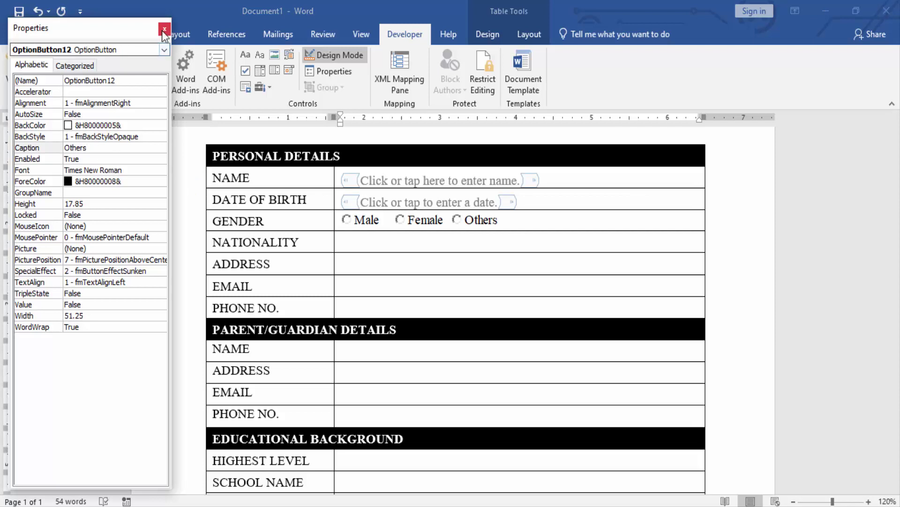
{"action": "left_click", "coordinate": [164, 29]}
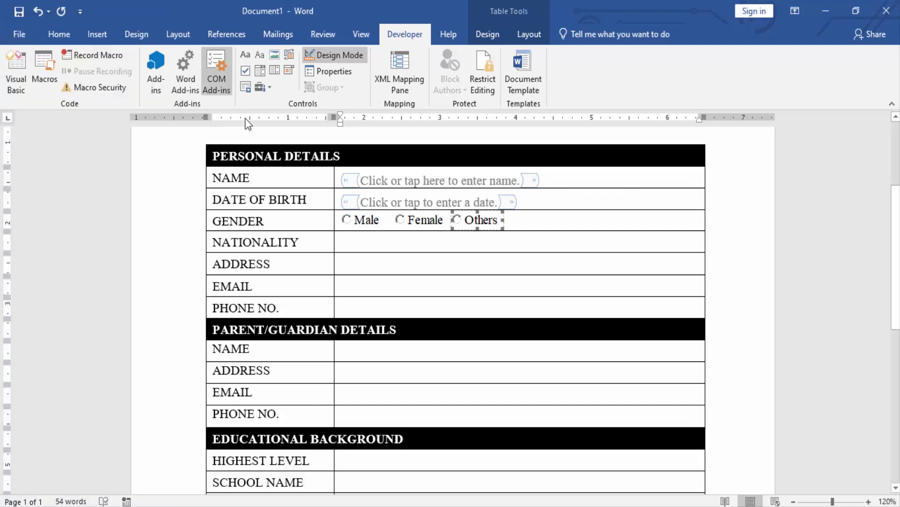
{"action": "left_click", "coordinate": [374, 243]}
{"action": "left_click", "coordinate": [261, 57]}
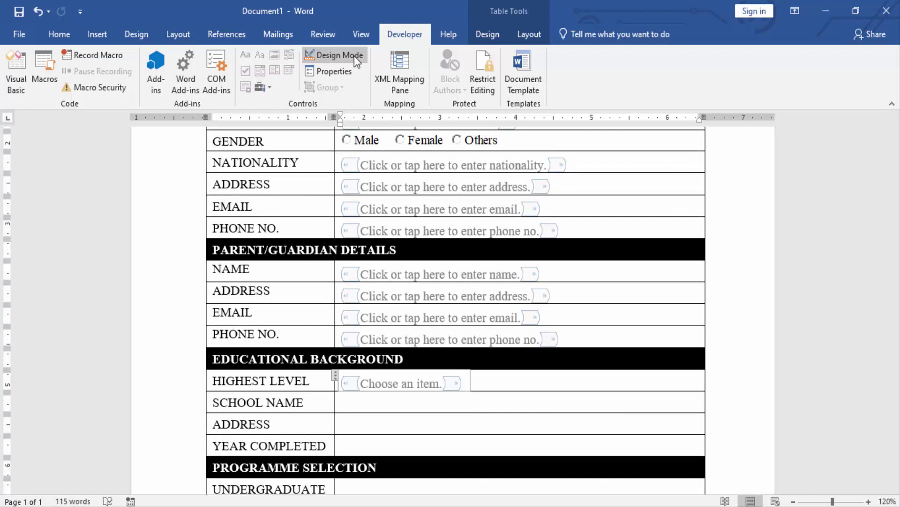
Leave design mode, test the Highest Level choices, and add 'BSc. Information Technology' as a programme choice
{"action": "left_click", "coordinate": [354, 56]}
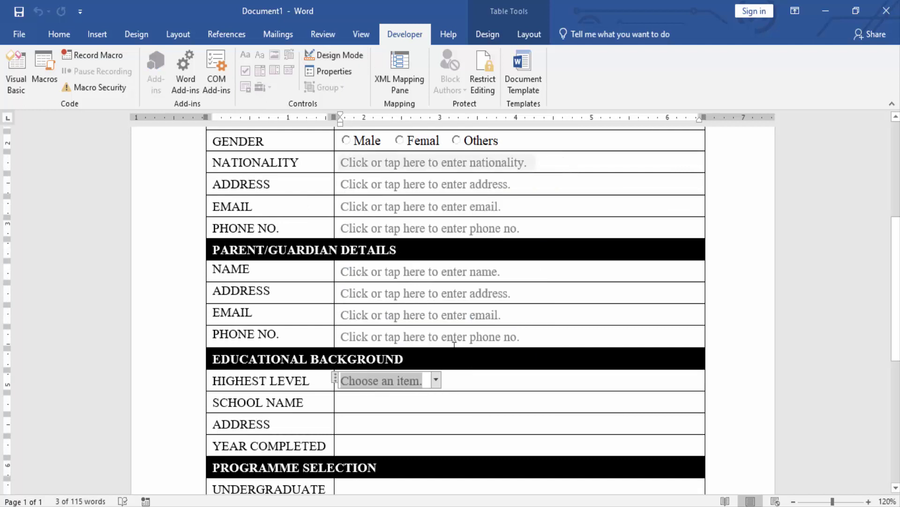
{"action": "left_click", "coordinate": [436, 380]}
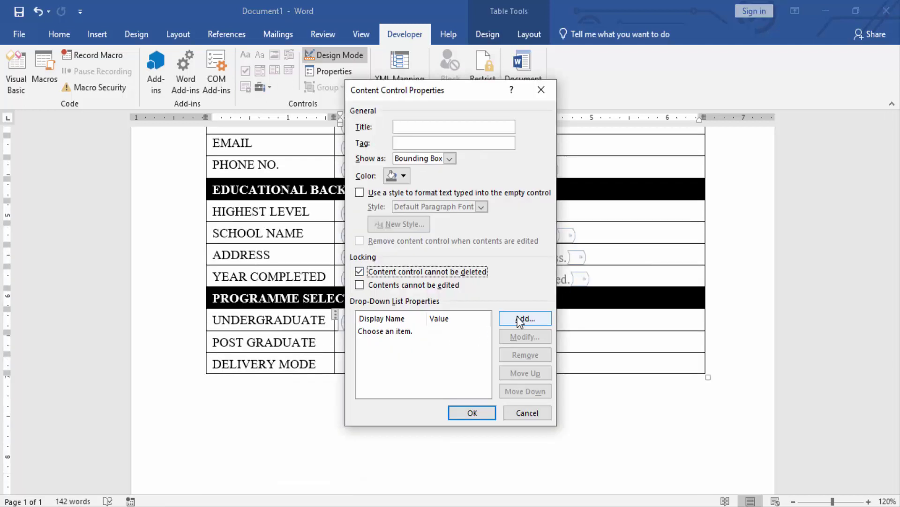
{"action": "left_click", "coordinate": [520, 318]}
{"action": "type", "text": "BSc. Information Tec"}
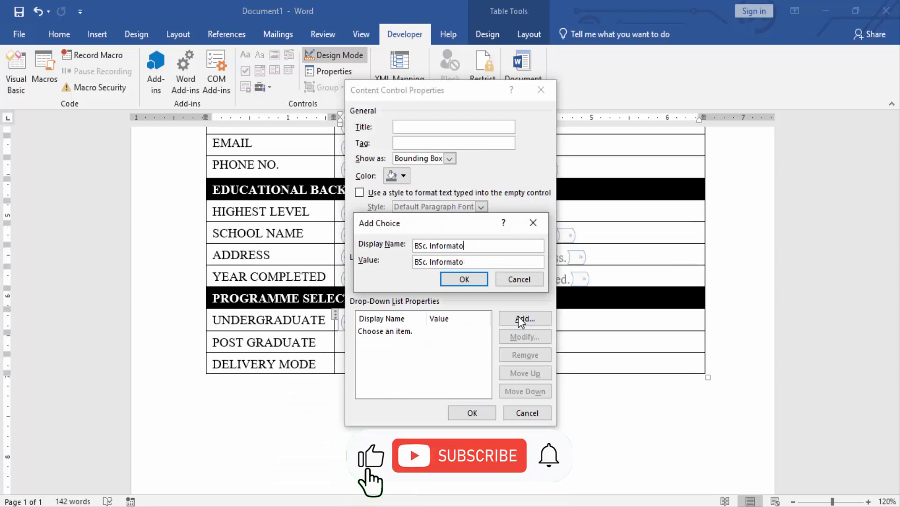
{"action": "type", "text": "hnology"}
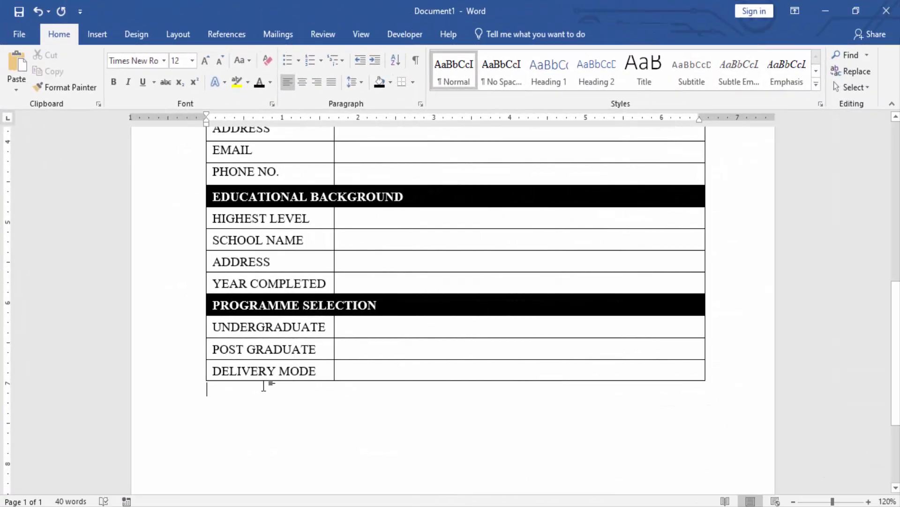
Enable the Developer tab through Customize the Ribbon and switch to it
{"action": "scroll", "coordinate": [266, 386], "scroll_direction": "up", "scroll_amount": 6}
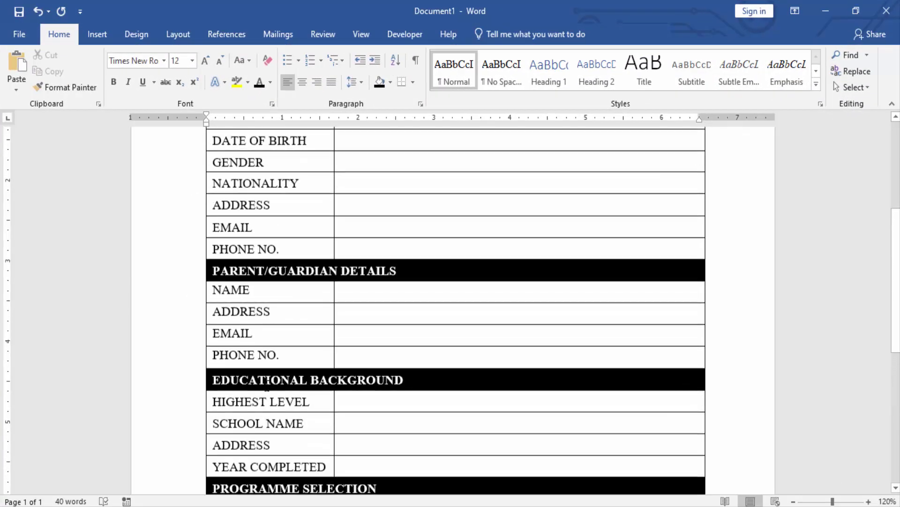
{"action": "scroll", "coordinate": [267, 386], "scroll_direction": "up", "scroll_amount": 2}
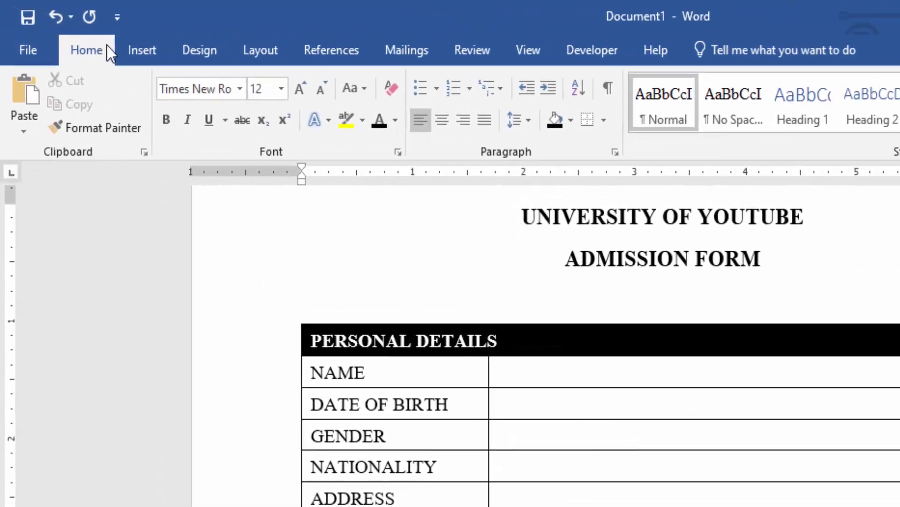
{"action": "right_click", "coordinate": [73, 31]}
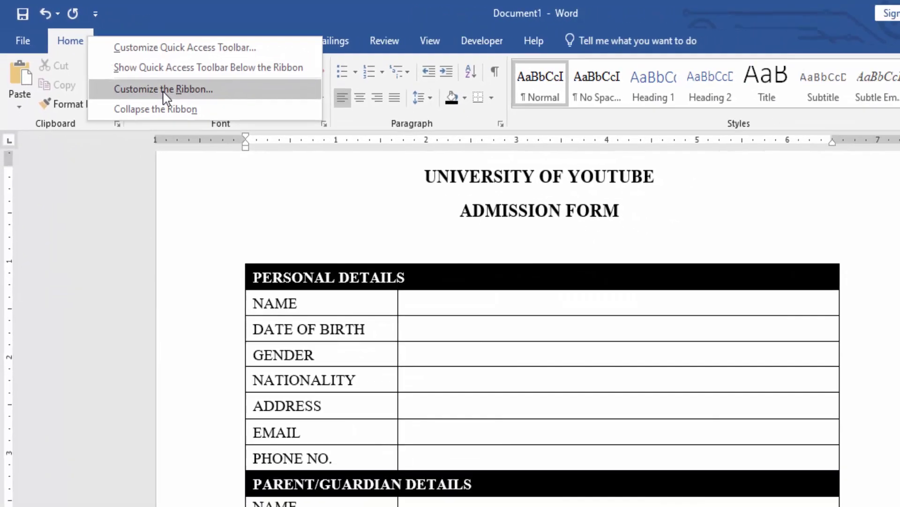
{"action": "left_click", "coordinate": [163, 89]}
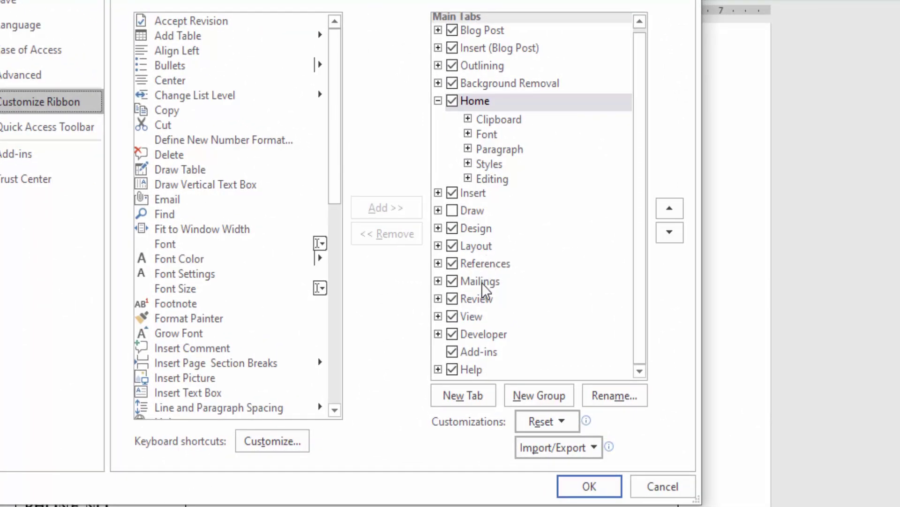
{"action": "left_click", "coordinate": [454, 336]}
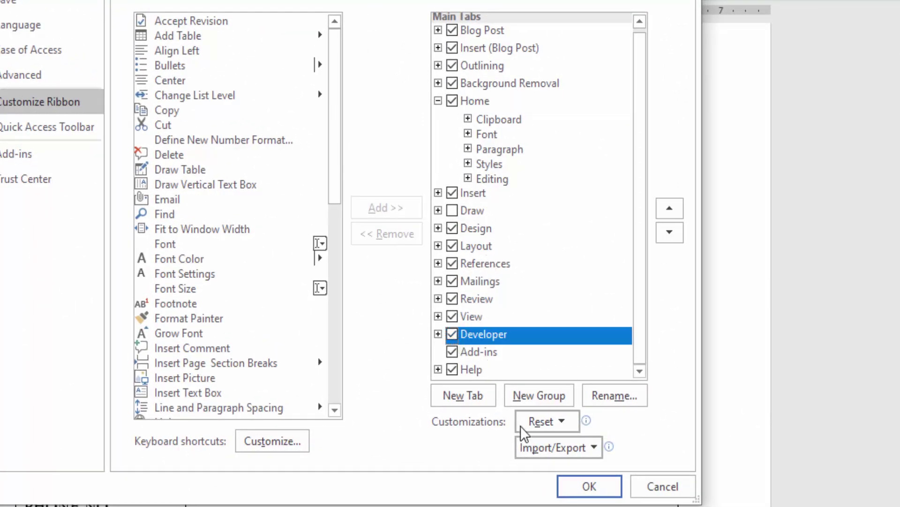
{"action": "left_click", "coordinate": [589, 485]}
{"action": "left_click", "coordinate": [403, 34]}
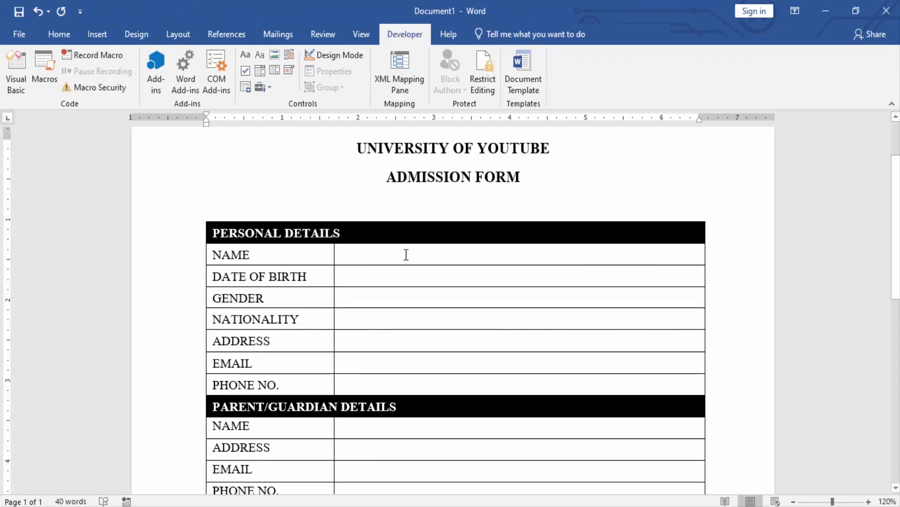
Apply Align Center Left to the NAME through DELIVERY MODE answer cells
{"action": "left_click_drag", "start_coordinate": [406, 255], "coordinate": [545, 395]}
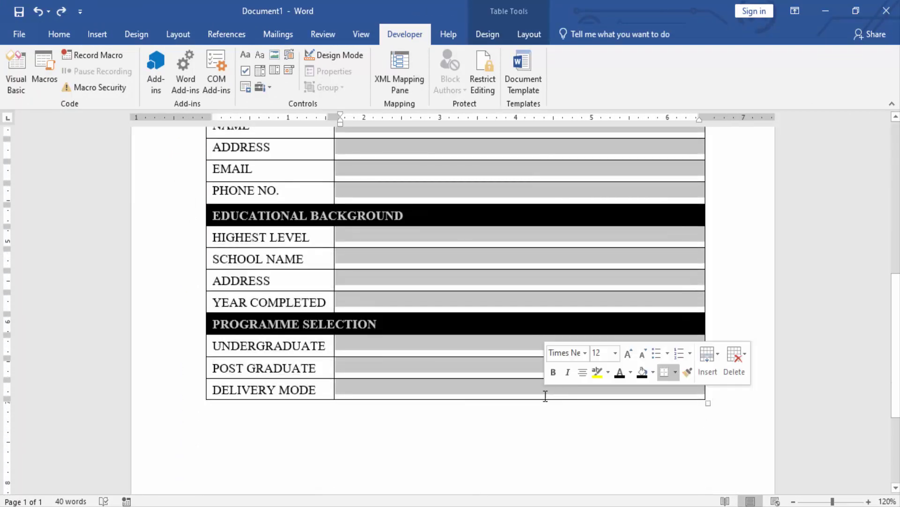
{"action": "scroll", "coordinate": [546, 396], "scroll_direction": "up", "scroll_amount": 10}
{"action": "left_click", "coordinate": [523, 32]}
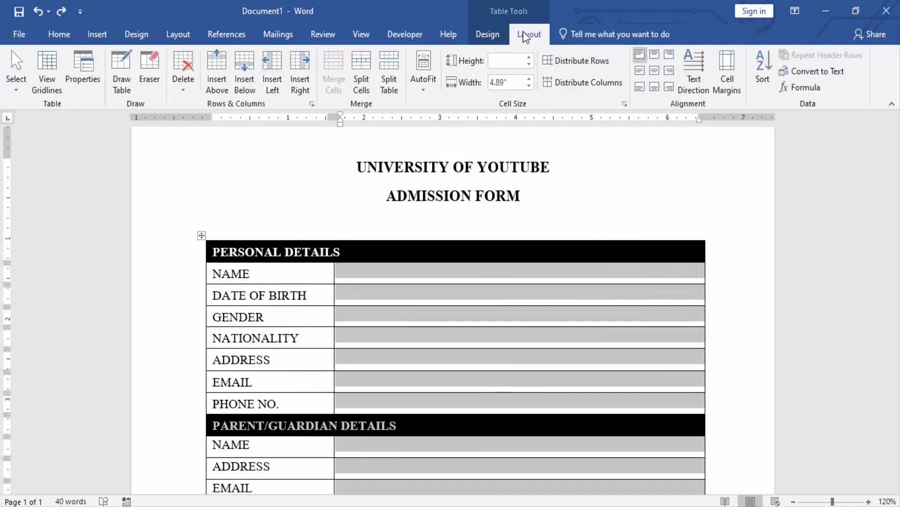
{"action": "left_click", "coordinate": [640, 70]}
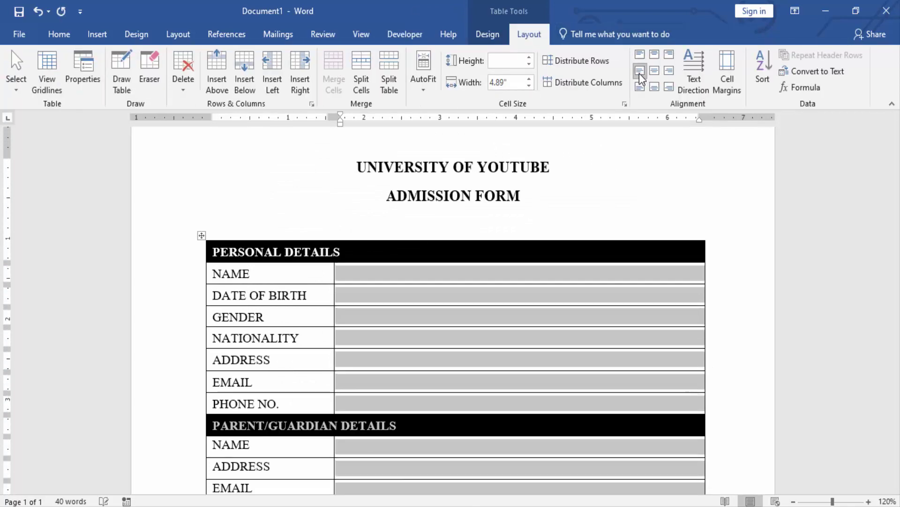
{"action": "left_click", "coordinate": [440, 280]}
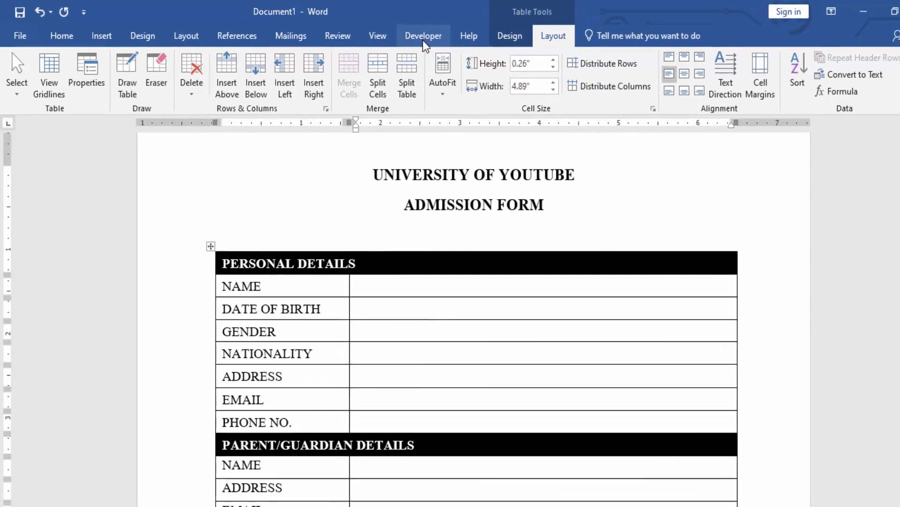
{"action": "left_click", "coordinate": [423, 37]}
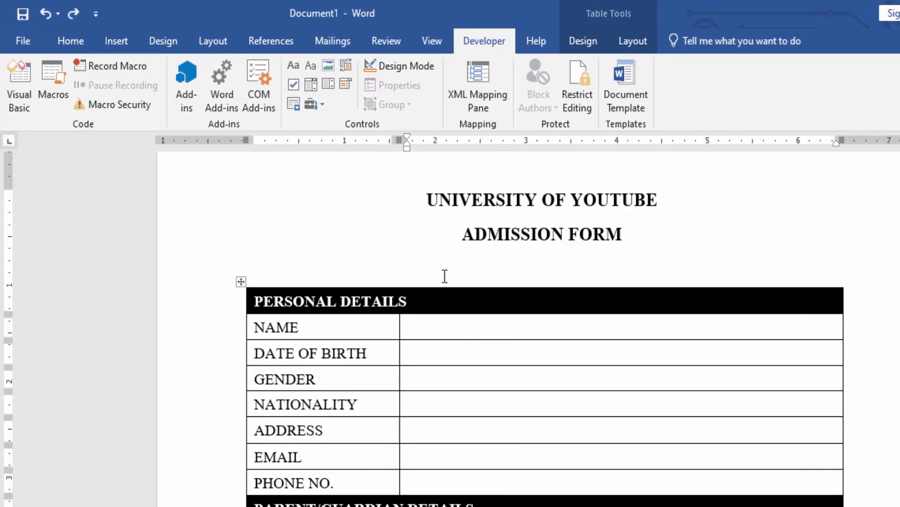
In Design Mode, add an undeletable NAME text field prompting 'Click or tap here to enter name.'
{"action": "left_click", "coordinate": [402, 62]}
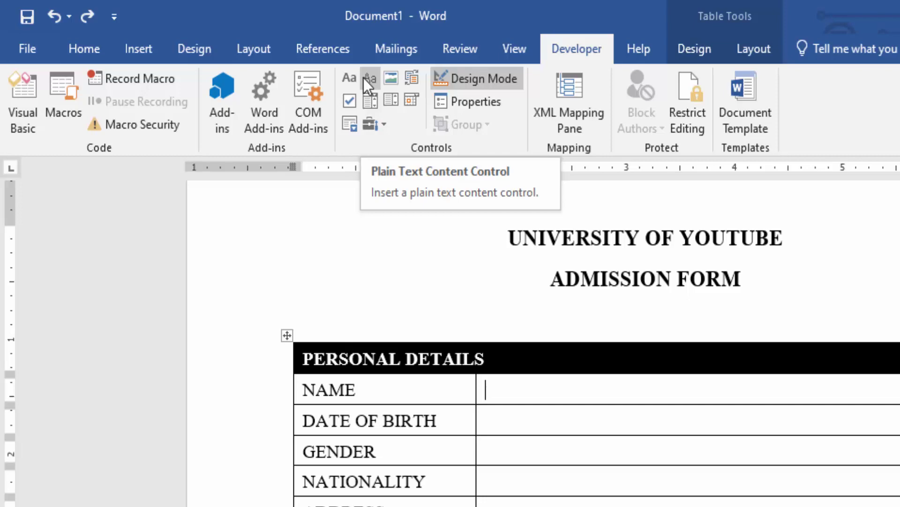
{"action": "left_click", "coordinate": [364, 78]}
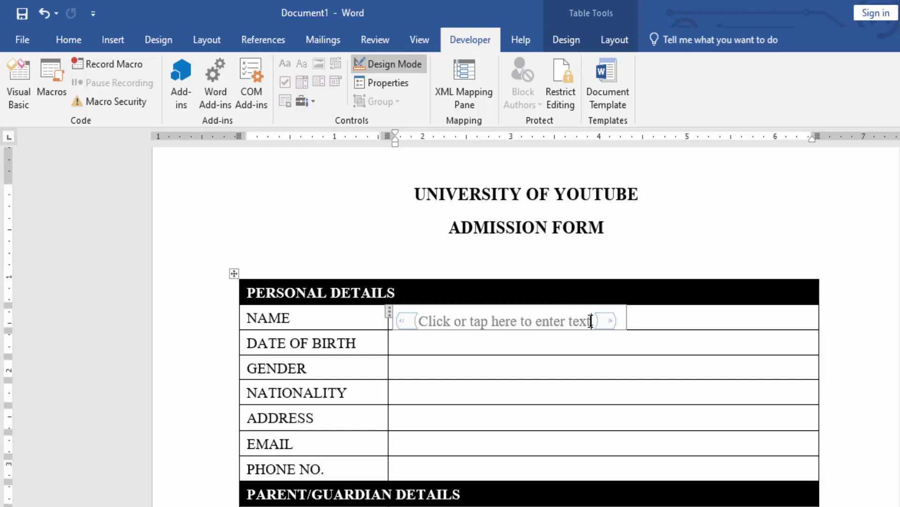
{"action": "key", "text": "BackSpace"}
{"action": "key", "text": "BackSpace"}
{"action": "key", "text": "BackSpace"}
{"action": "key", "text": "BackSpace"}
{"action": "type", "text": "name"}
{"action": "left_click", "coordinate": [385, 87]}
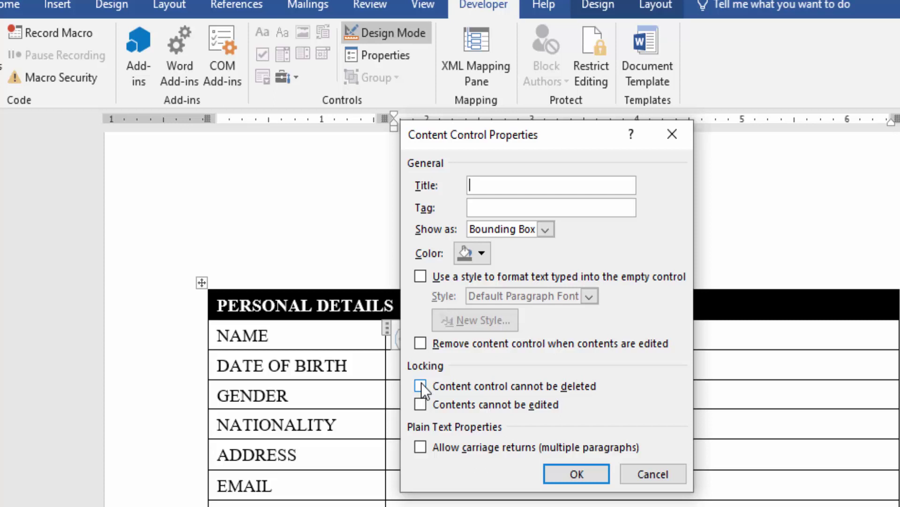
{"action": "left_click", "coordinate": [420, 386]}
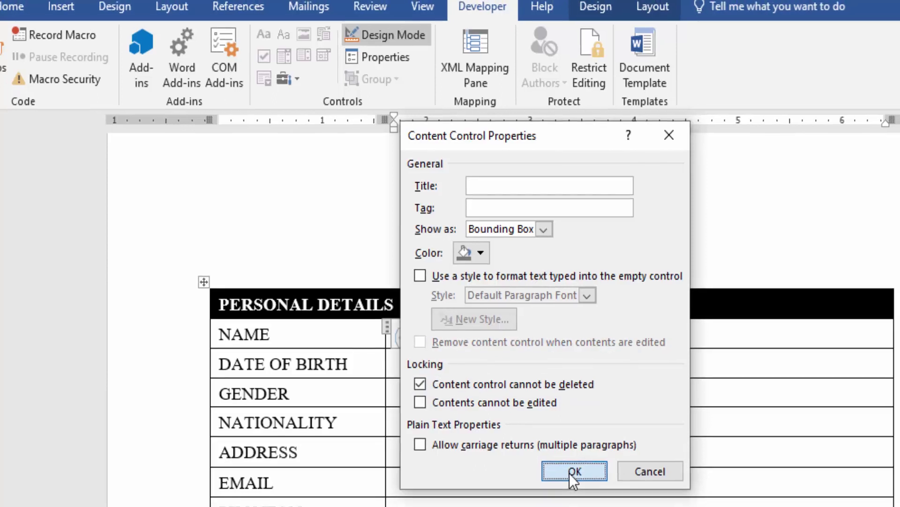
{"action": "left_click", "coordinate": [571, 475]}
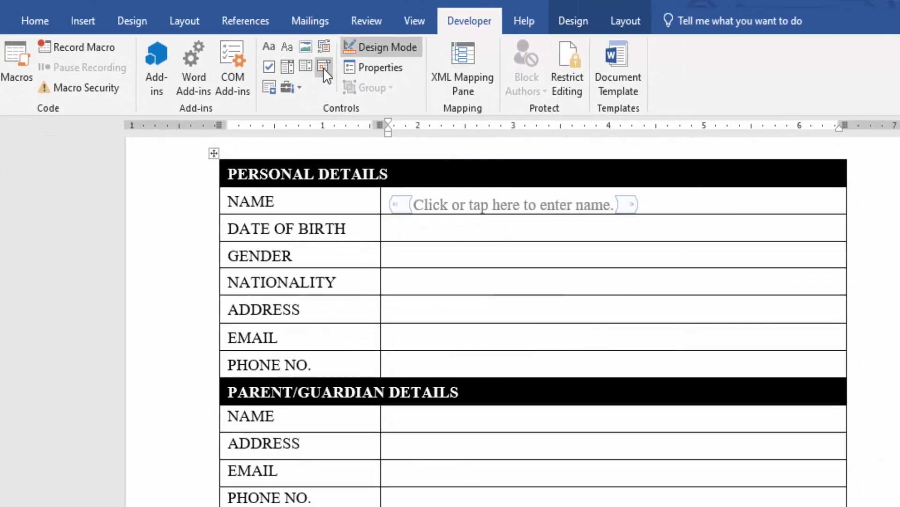
Insert an undeletable DATE OF BIRTH date picker using the 'dddd, MMMM d, yyyy' format
{"action": "left_click", "coordinate": [519, 132]}
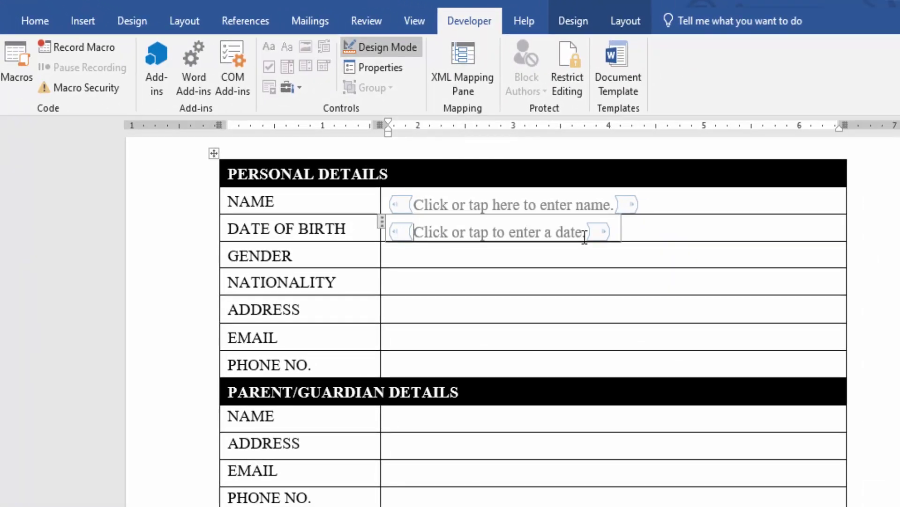
{"action": "left_click", "coordinate": [381, 68]}
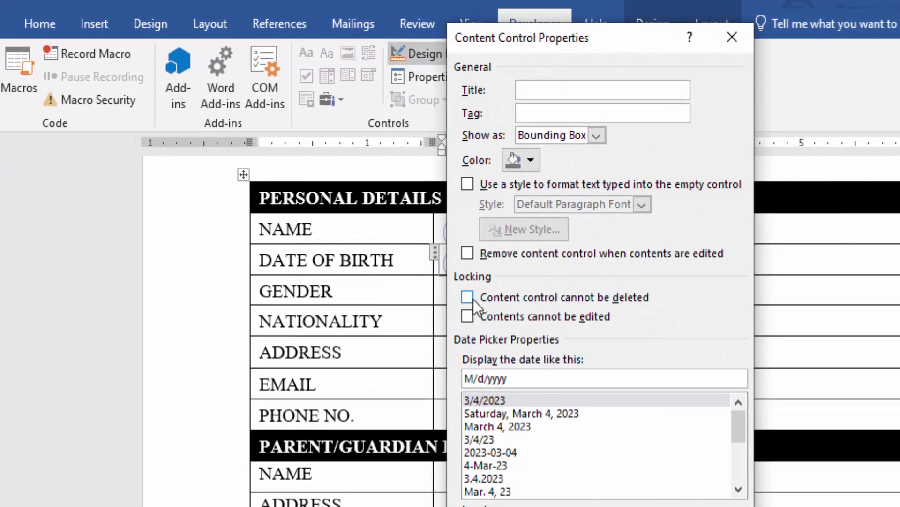
{"action": "left_click", "coordinate": [468, 297]}
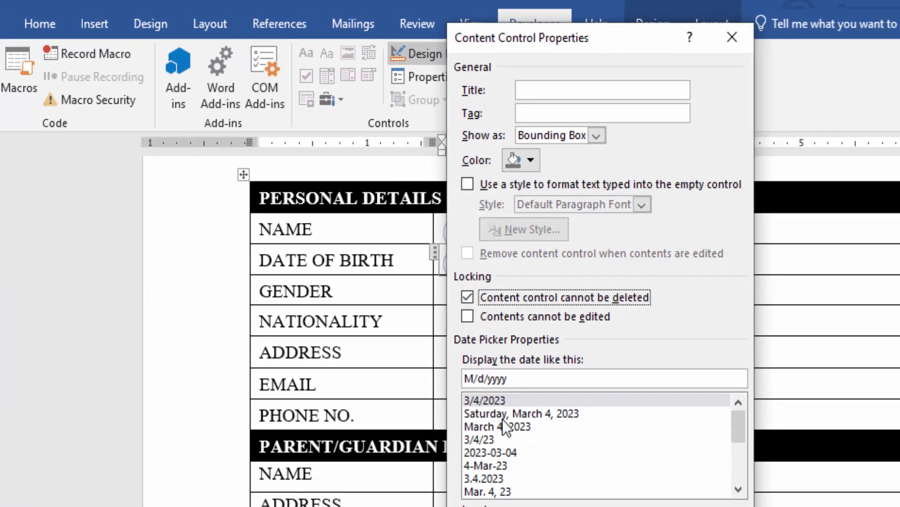
{"action": "left_click", "coordinate": [523, 414]}
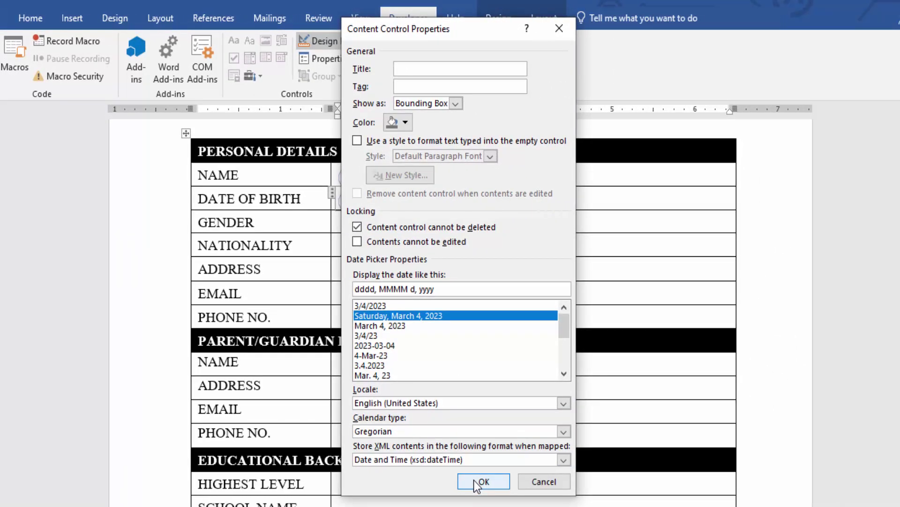
{"action": "left_click", "coordinate": [474, 480]}
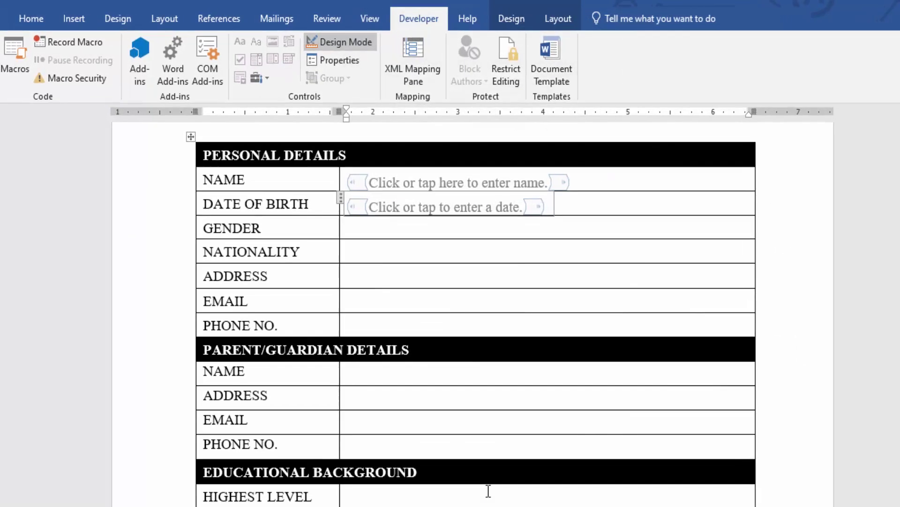
Insert an ActiveX option button in the GENDER cell captioned 'Male'
{"action": "left_click", "coordinate": [374, 225]}
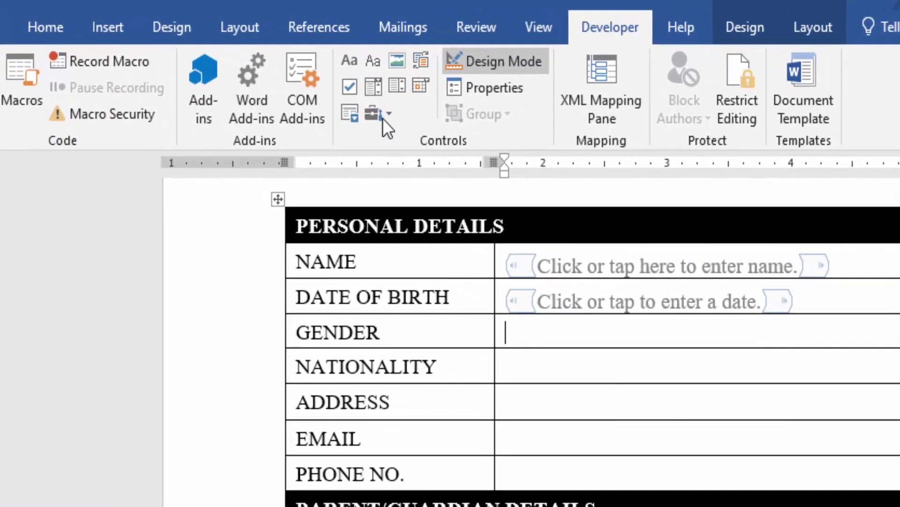
{"action": "left_click", "coordinate": [385, 112]}
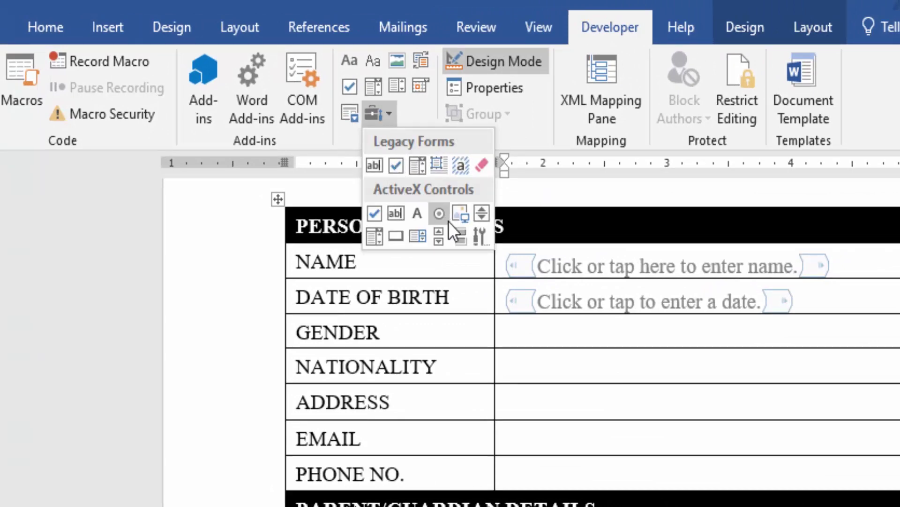
{"action": "left_click", "coordinate": [436, 214]}
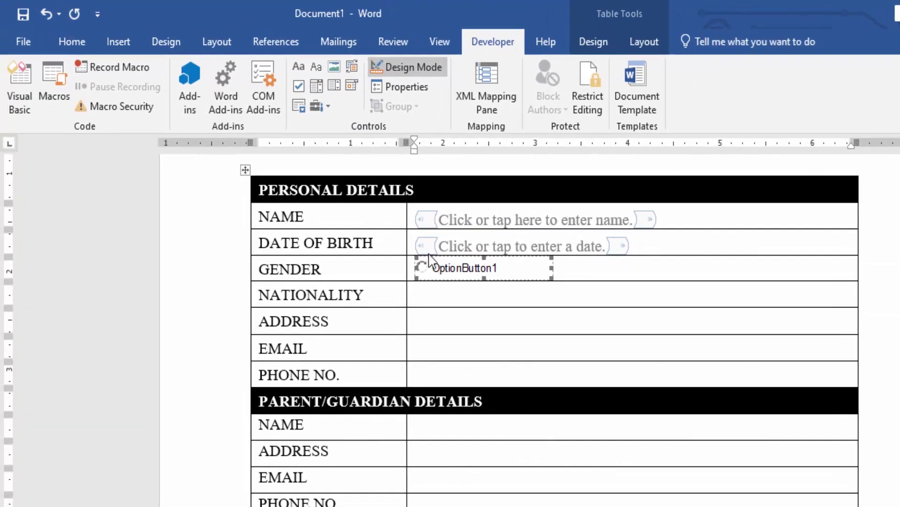
{"action": "left_click", "coordinate": [406, 88]}
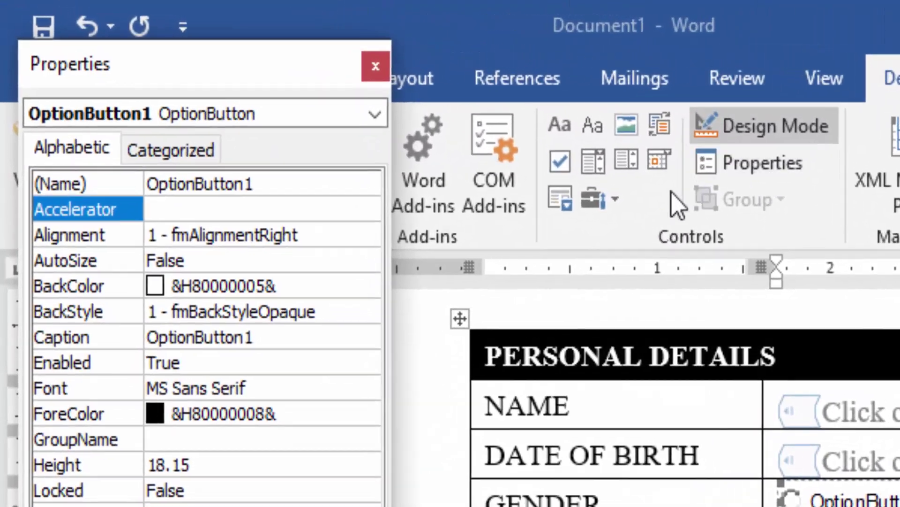
{"action": "left_click", "coordinate": [222, 283]}
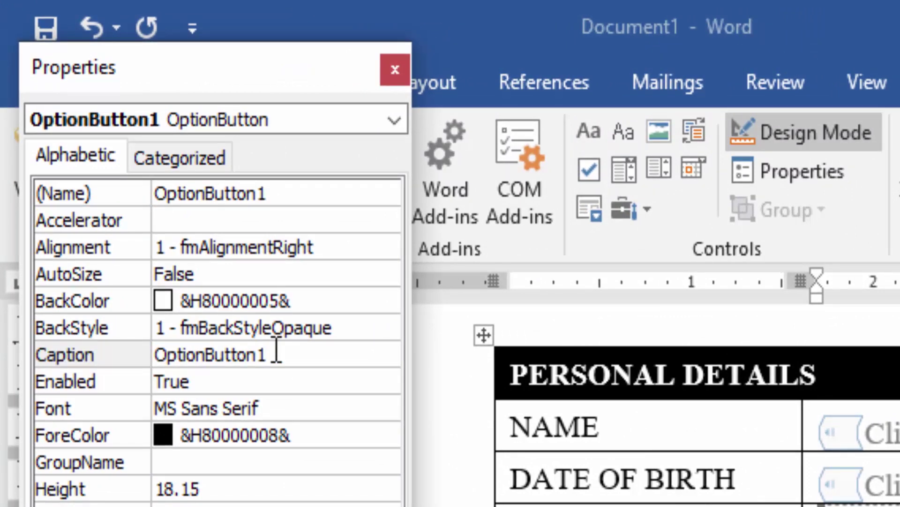
{"action": "left_click_drag", "start_coordinate": [274, 354], "coordinate": [156, 354]}
{"action": "type", "text": "Ma"}
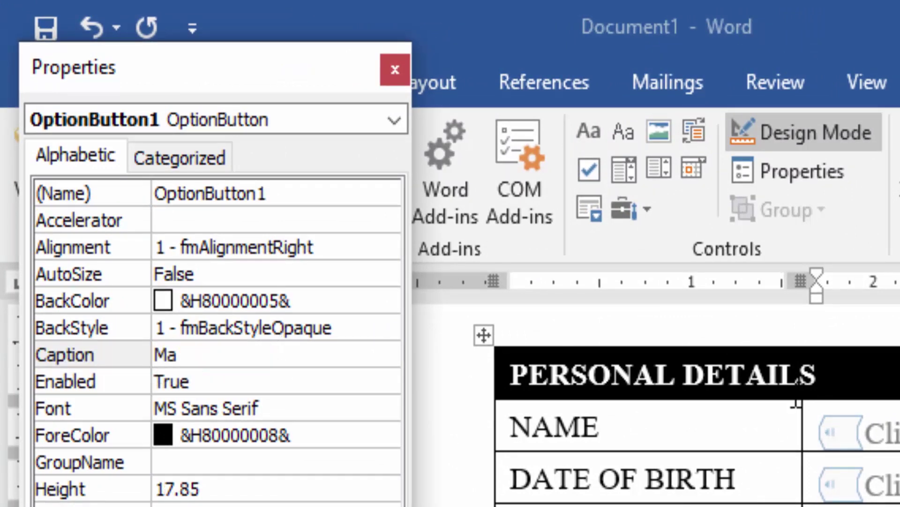
{"action": "type", "text": "le"}
Set the Male button's font to Times New Roman 12 and narrow it to fit
{"action": "left_click", "coordinate": [313, 411]}
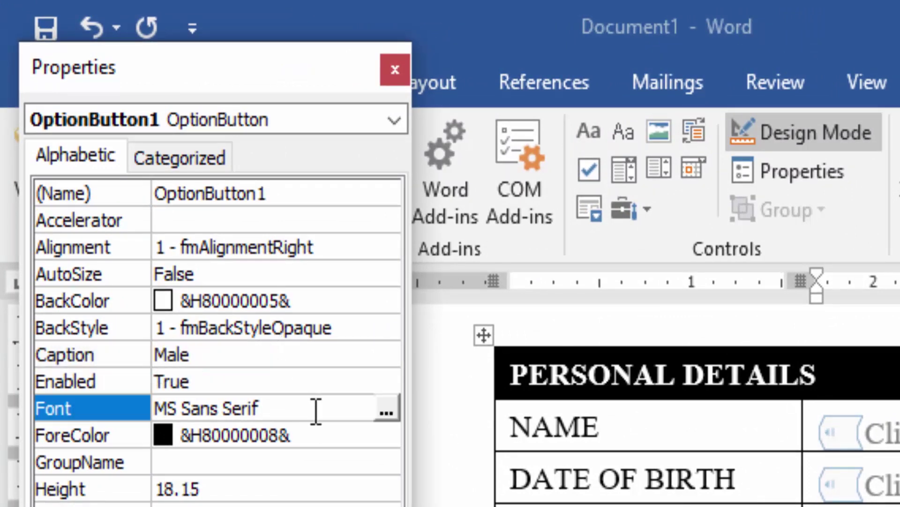
{"action": "left_click", "coordinate": [384, 411]}
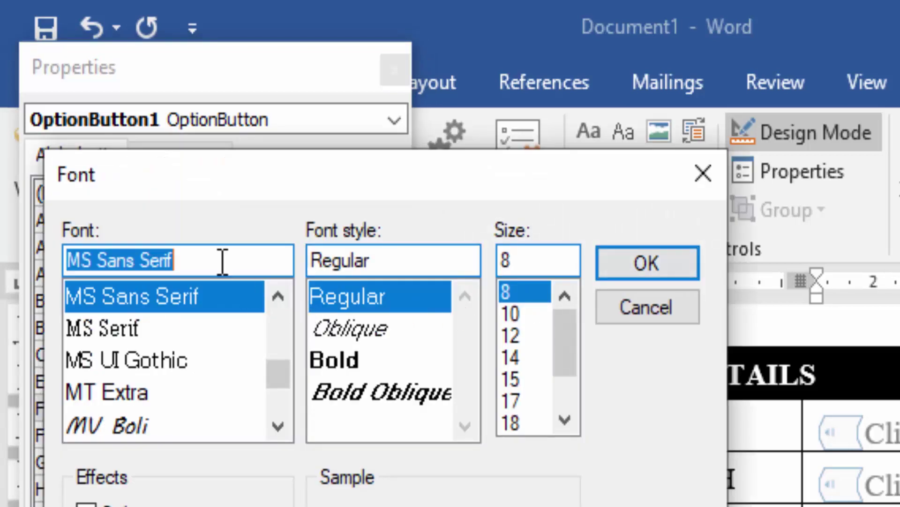
{"action": "type", "text": "tim"}
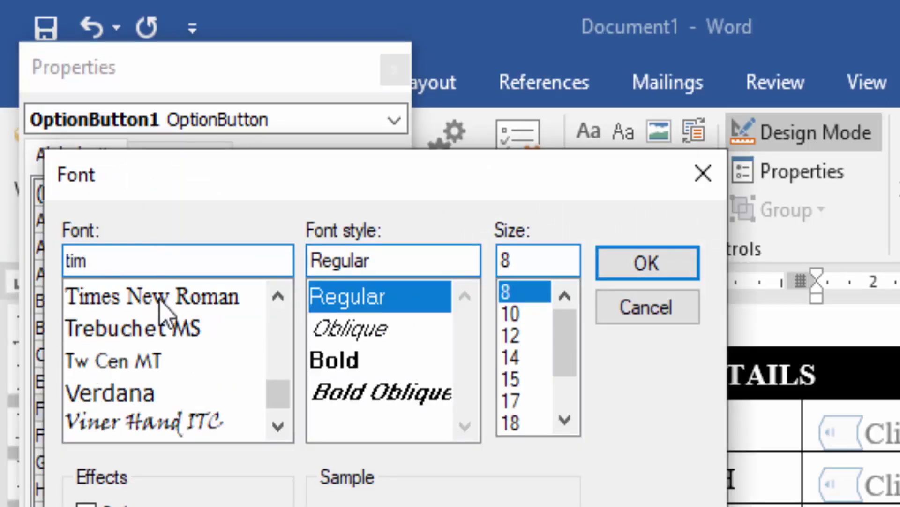
{"action": "left_click", "coordinate": [172, 306]}
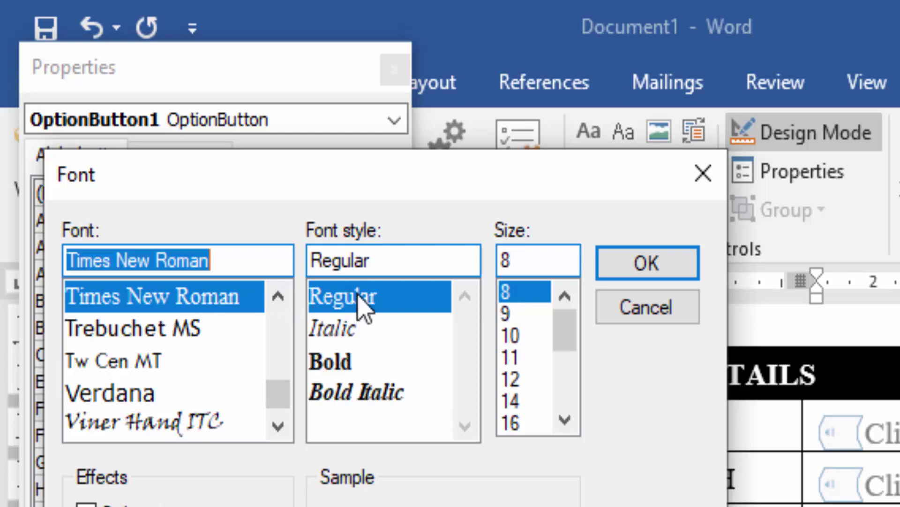
{"action": "left_click", "coordinate": [511, 380]}
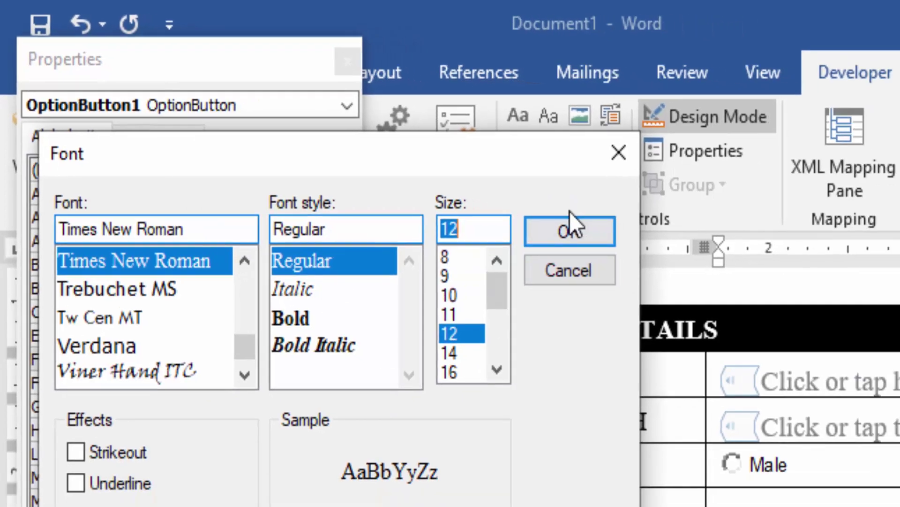
{"action": "left_click", "coordinate": [626, 253]}
{"action": "left_click_drag", "start_coordinate": [655, 319], "coordinate": [566, 322]}
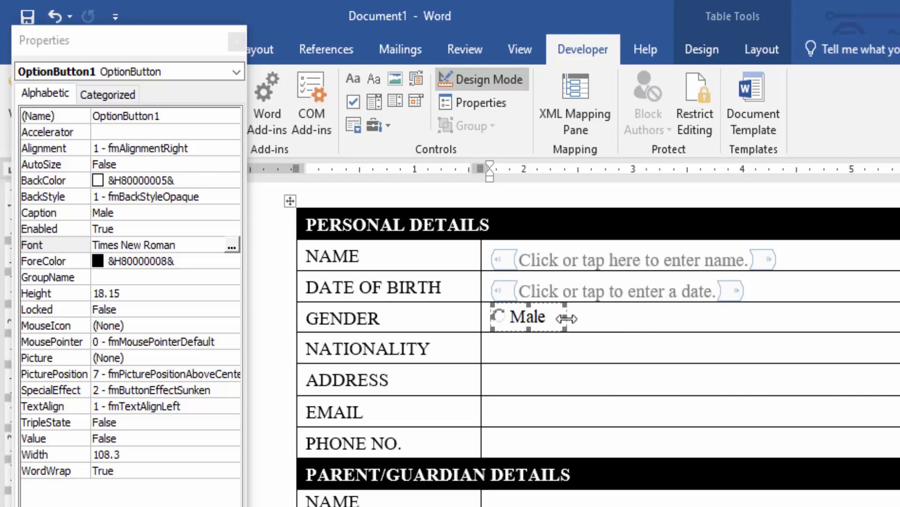
Copy the Male button beside itself and recaption the copy 'Female'
{"action": "key", "text": "ctrl+c"}
{"action": "left_click", "coordinate": [602, 321]}
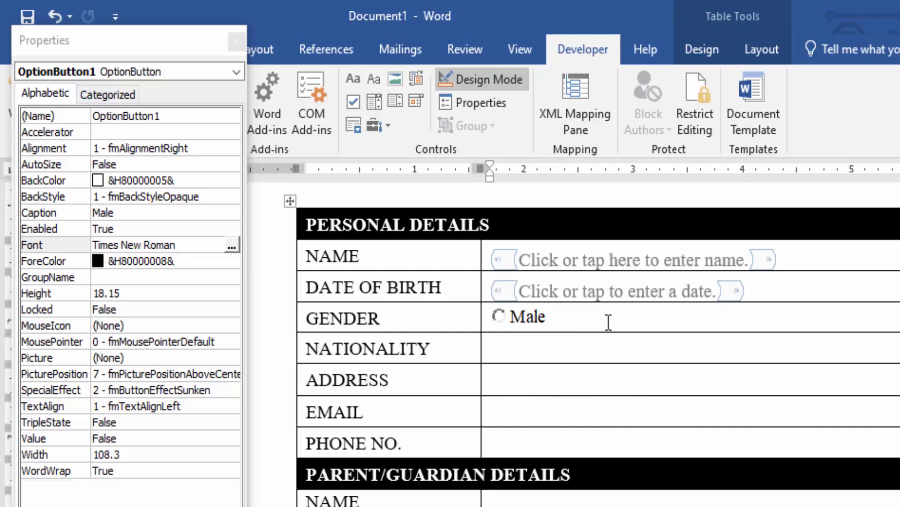
{"action": "key", "text": "ctrl+v"}
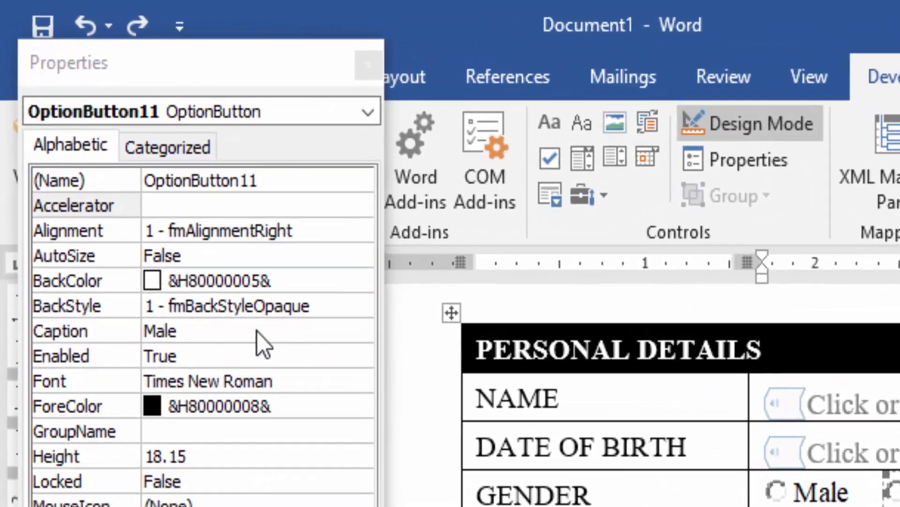
{"action": "left_click", "coordinate": [257, 331]}
{"action": "key", "text": "BackSpace"}
{"action": "key", "text": "BackSpace"}
{"action": "key", "text": "BackSpace"}
{"action": "key", "text": "BackSpace"}
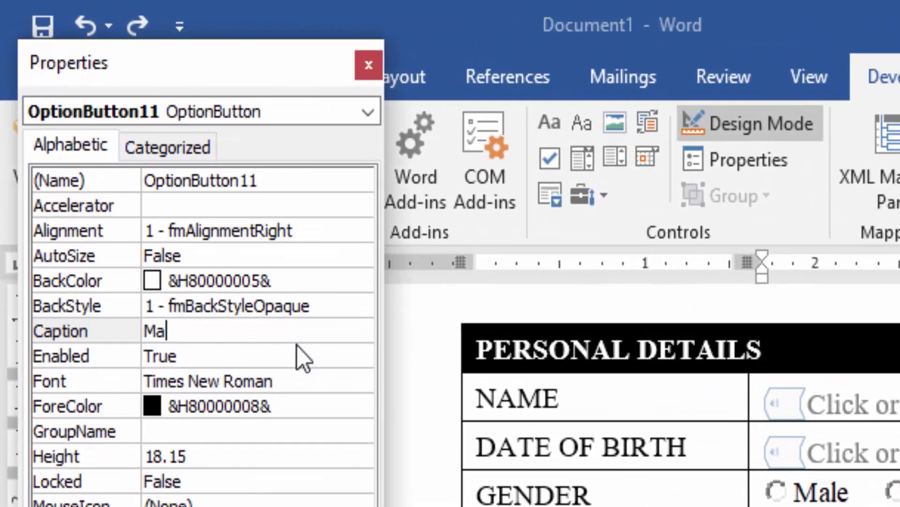
{"action": "type", "text": "Female"}
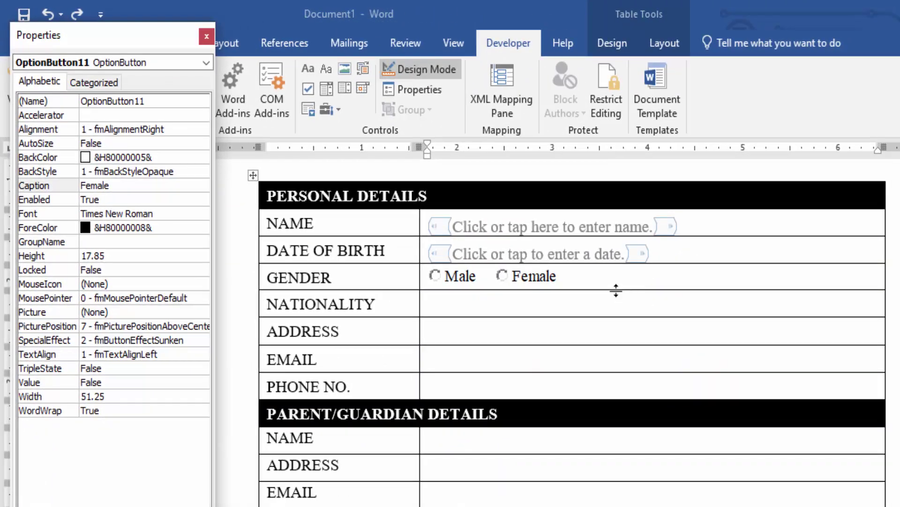
Paste a third option button captioned 'Others' and close the properties panel
{"action": "left_click", "coordinate": [618, 279]}
{"action": "key", "text": "ctrl+v"}
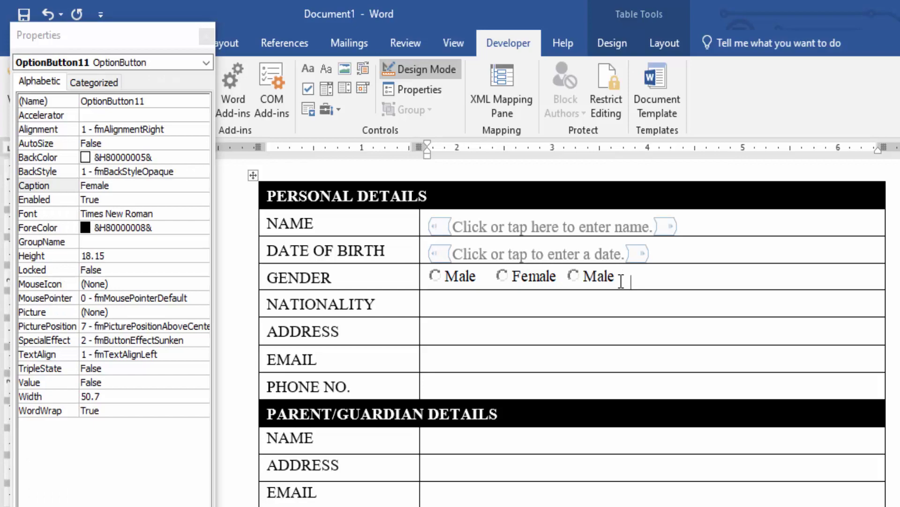
{"action": "left_click", "coordinate": [592, 279]}
{"action": "left_click", "coordinate": [96, 186]}
{"action": "key", "text": "BackSpace"}
{"action": "key", "text": "BackSpace"}
{"action": "key", "text": "BackSpace"}
{"action": "key", "text": "BackSpace"}
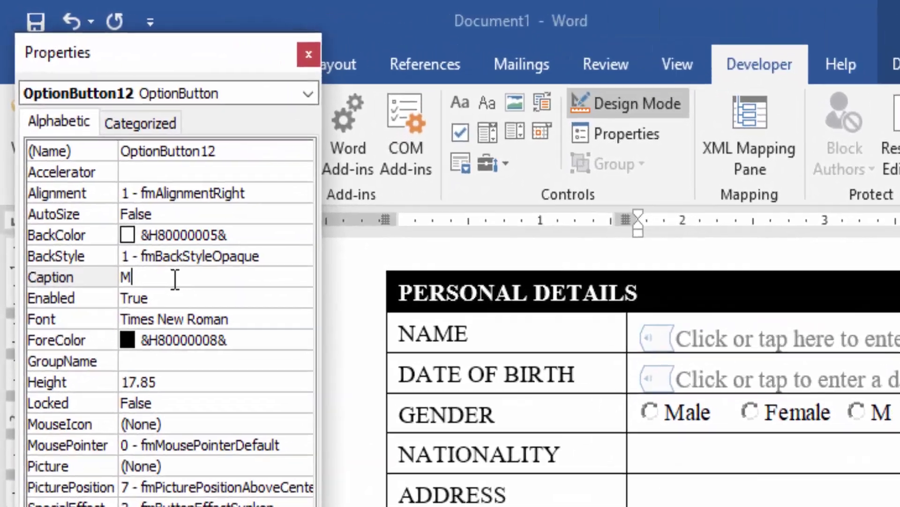
{"action": "type", "text": "Others"}
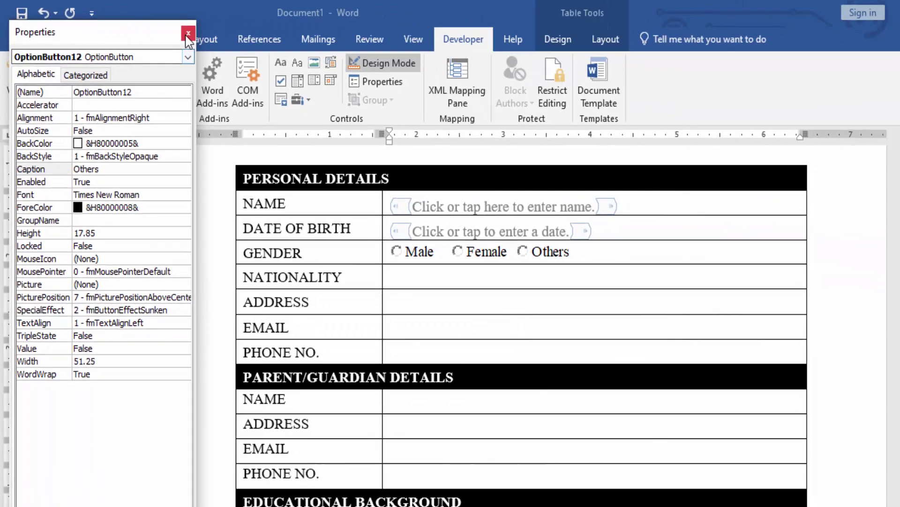
{"action": "left_click", "coordinate": [239, 42]}
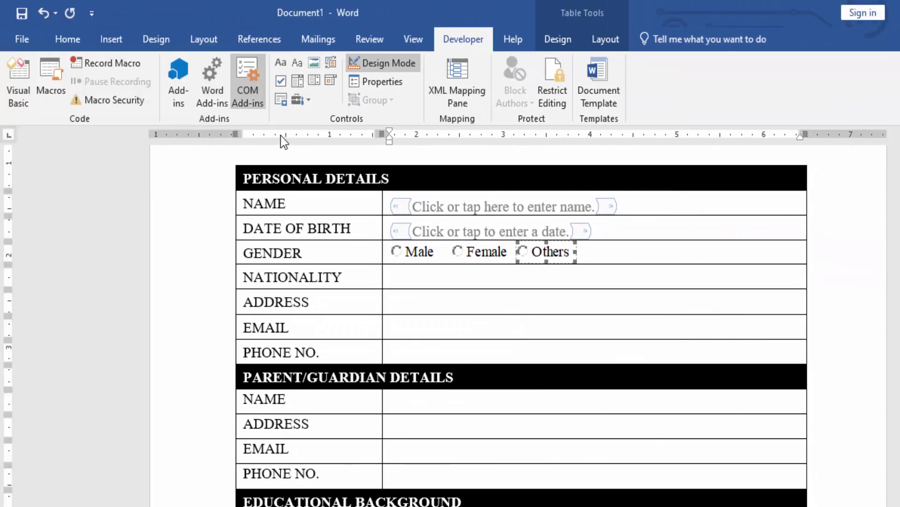
Add text fields prompting for nationality and address in the NATIONALITY and ADDRESS cells
{"action": "left_click", "coordinate": [427, 280]}
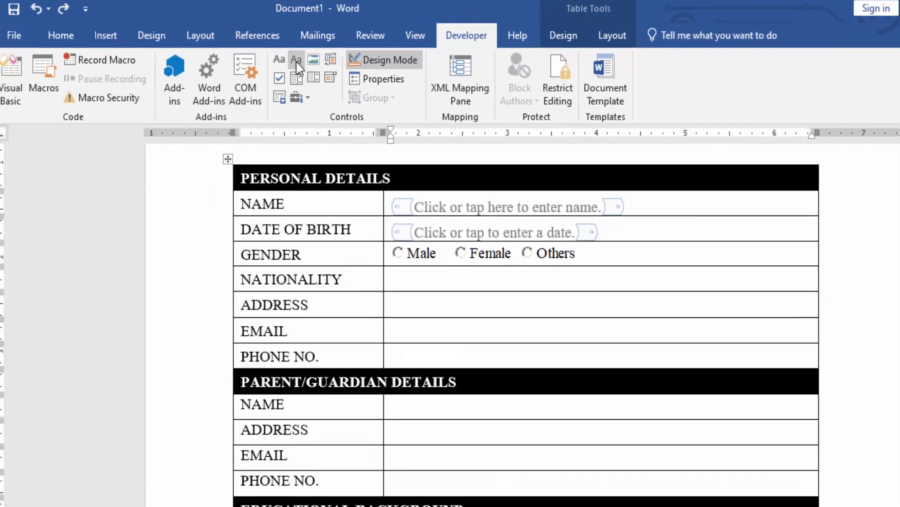
{"action": "left_click", "coordinate": [296, 60]}
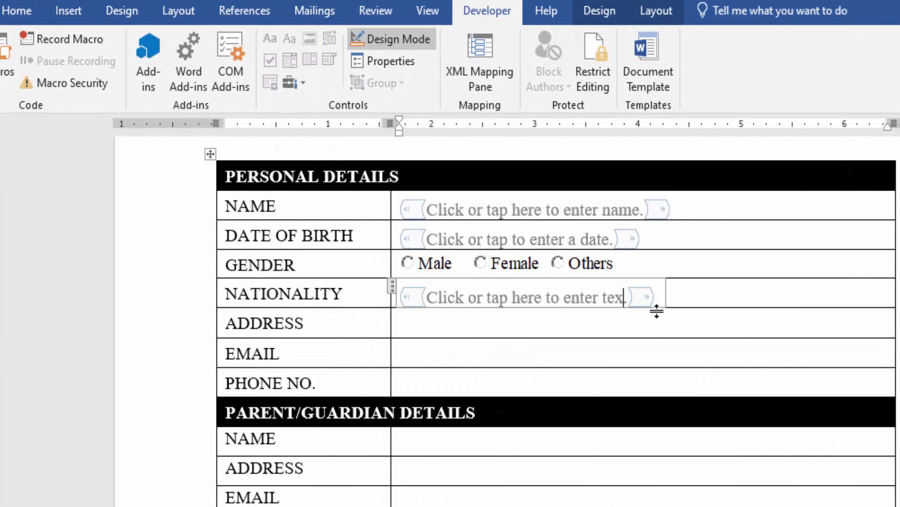
{"action": "key", "text": "BackSpace"}
{"action": "key", "text": "BackSpace"}
{"action": "key", "text": "BackSpace"}
{"action": "key", "text": "BackSpace"}
{"action": "type", "text": "nationality"}
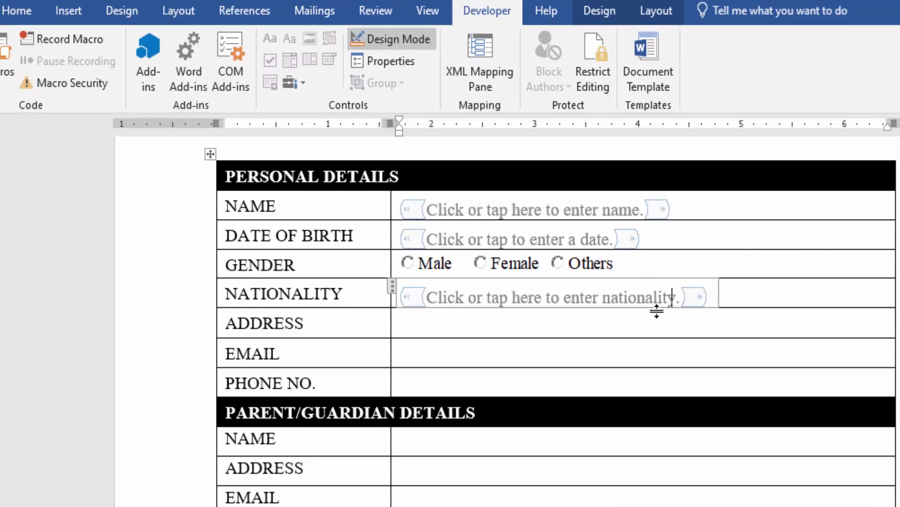
{"action": "left_click", "coordinate": [498, 329]}
{"action": "left_click", "coordinate": [291, 40]}
{"action": "key", "text": "BackSpace"}
{"action": "key", "text": "BackSpace"}
{"action": "key", "text": "BackSpace"}
{"action": "key", "text": "BackSpace"}
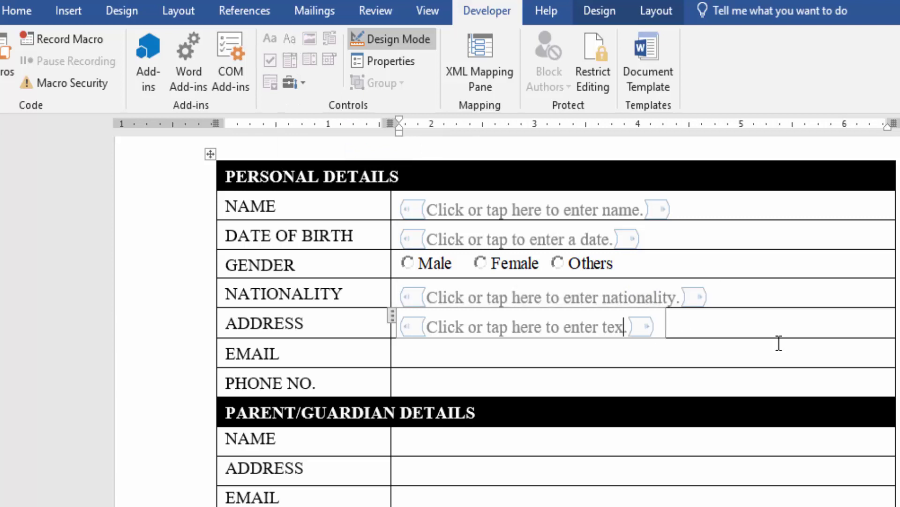
{"action": "type", "text": "address"}
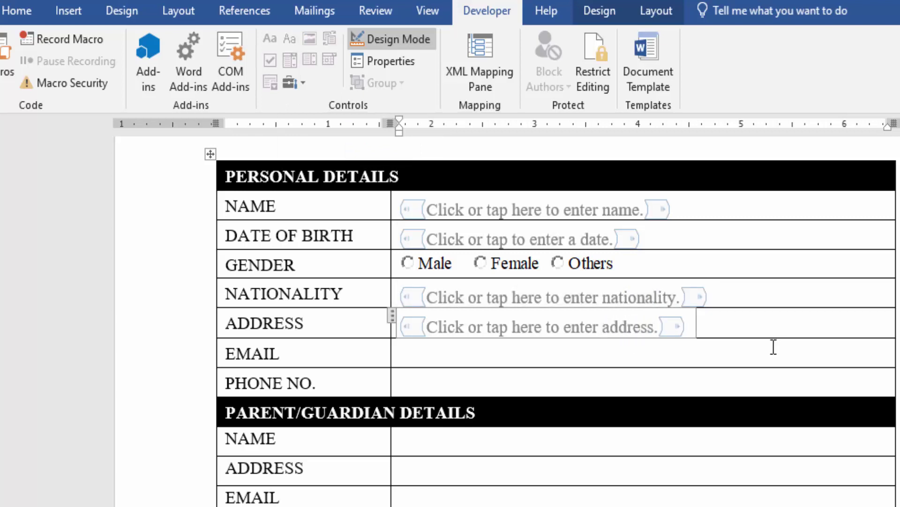
Add EMAIL and PHONE NO. fields prompting for email and phone no., then turn Design Mode off
{"action": "left_click", "coordinate": [649, 352]}
{"action": "left_click", "coordinate": [290, 38]}
{"action": "key", "text": "BackSpace"}
{"action": "key", "text": "BackSpace"}
{"action": "key", "text": "BackSpace"}
{"action": "key", "text": "BackSpace"}
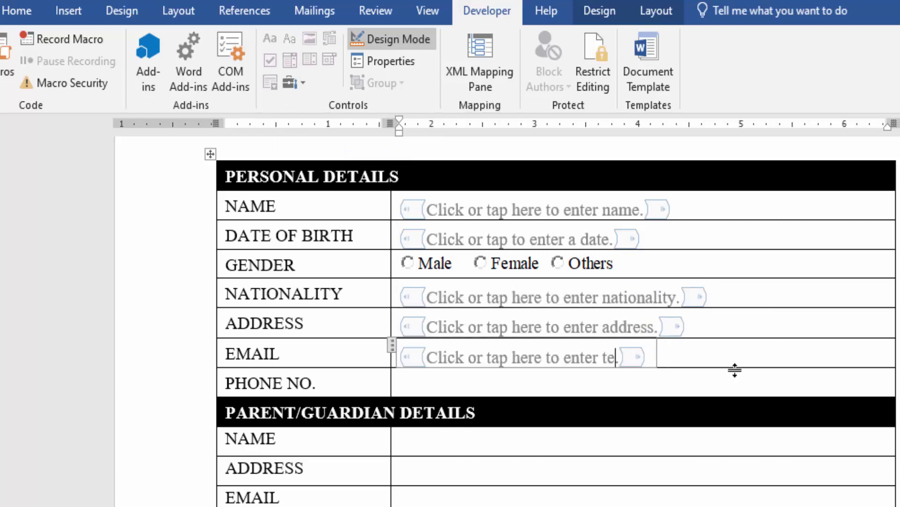
{"action": "type", "text": "email."}
{"action": "left_click", "coordinate": [735, 371]}
{"action": "left_click", "coordinate": [290, 40]}
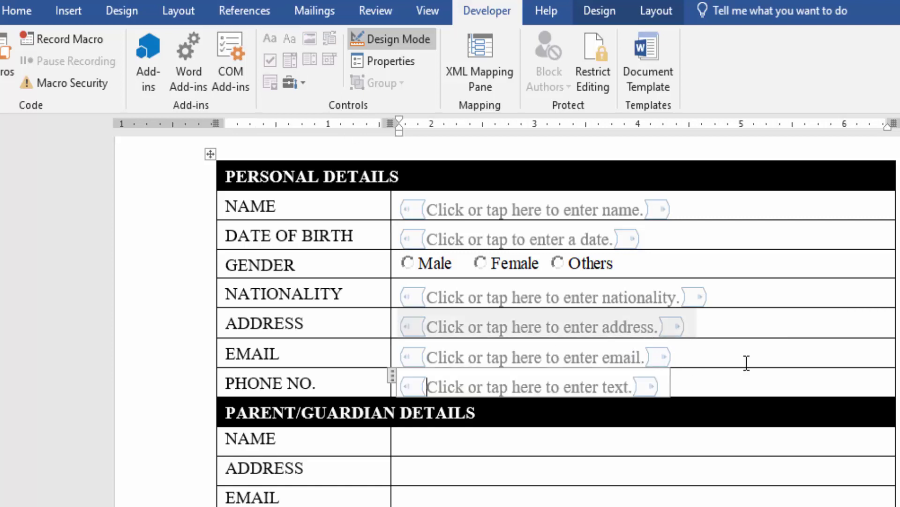
{"action": "left_click", "coordinate": [628, 387]}
{"action": "key", "text": "BackSpace"}
{"action": "type", "text": "phone no."}
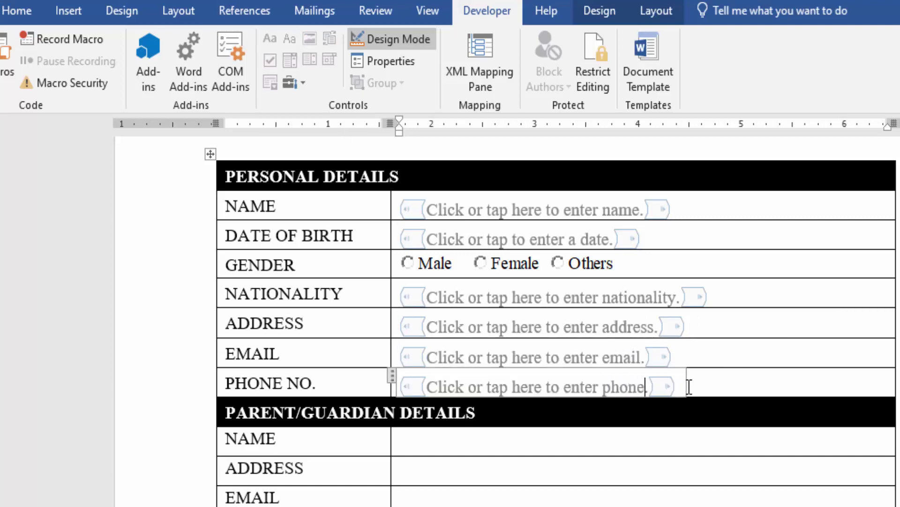
{"action": "left_click", "coordinate": [379, 38]}
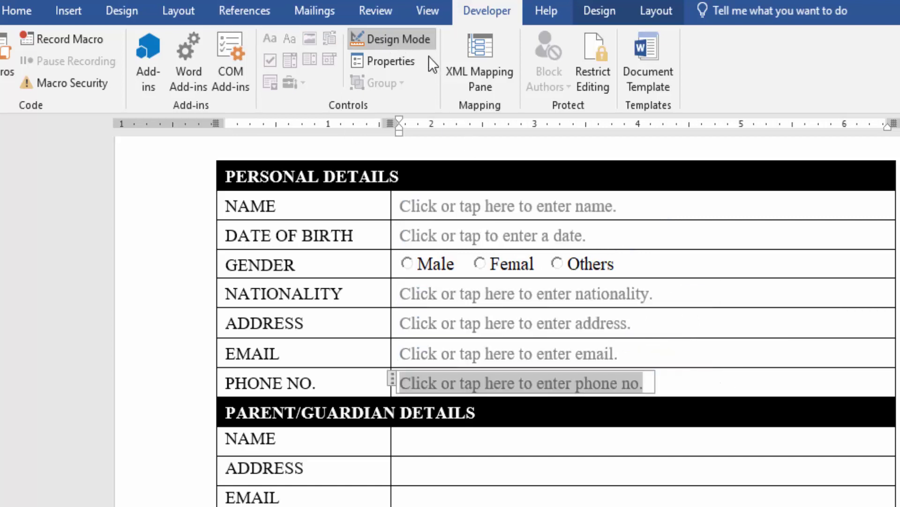
Back in Design Mode, add parent/guardian NAME and ADDRESS fields ending 'name.' and 'address.'
{"action": "left_click", "coordinate": [799, 210]}
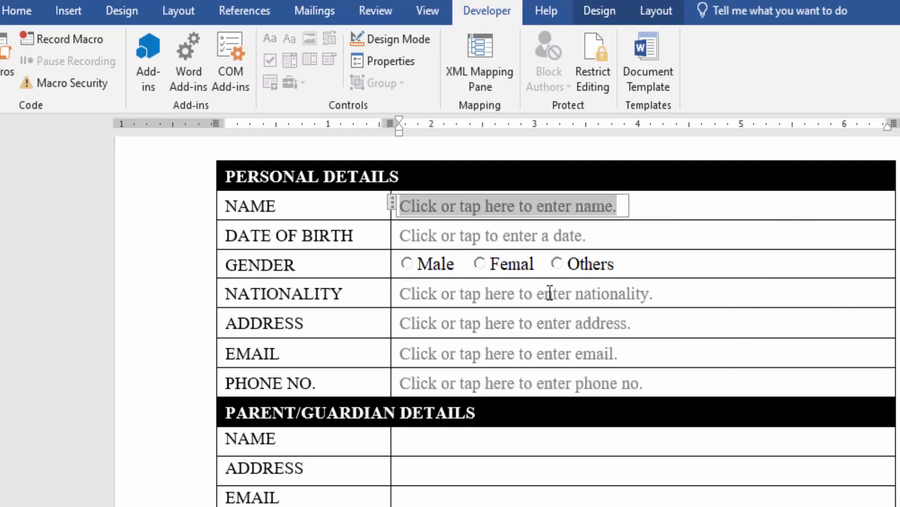
{"action": "left_click", "coordinate": [399, 40]}
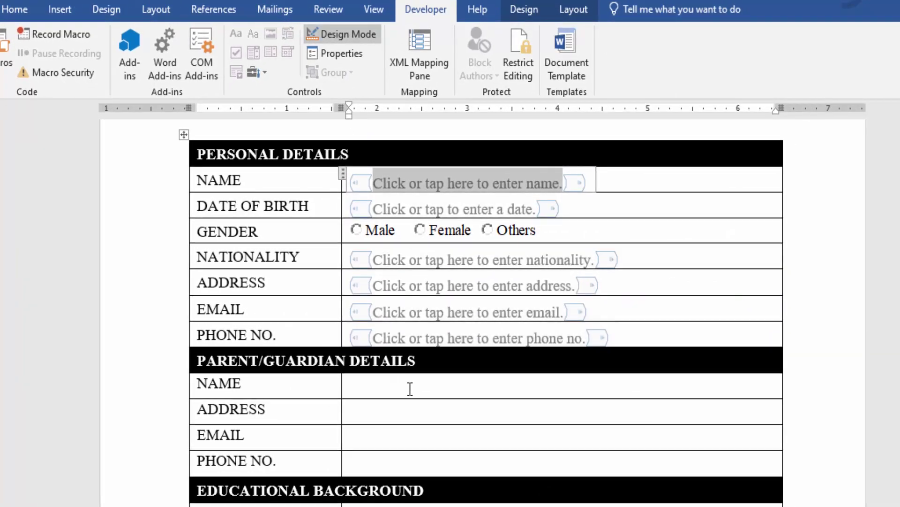
{"action": "left_click", "coordinate": [409, 388]}
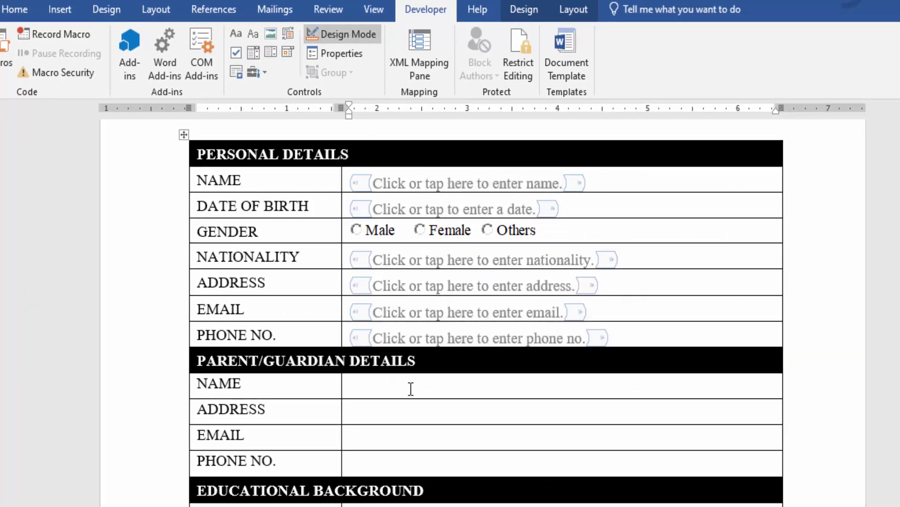
{"action": "left_click", "coordinate": [252, 33]}
{"action": "left_click", "coordinate": [548, 390]}
{"action": "key", "text": "BackSpace"}
{"action": "key", "text": "BackSpace"}
{"action": "key", "text": "BackSpace"}
{"action": "key", "text": "BackSpace"}
{"action": "key", "text": "BackSpace"}
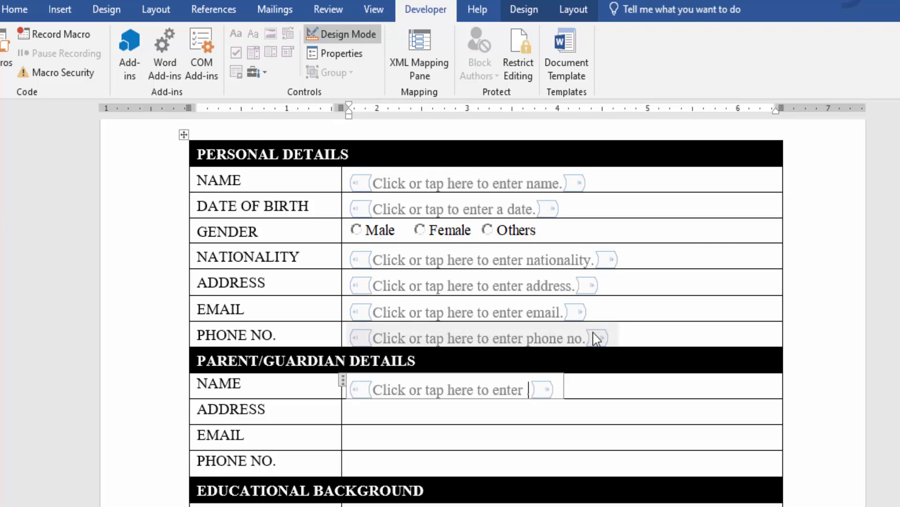
{"action": "type", "text": "name."}
{"action": "left_click", "coordinate": [634, 417]}
{"action": "left_click", "coordinate": [253, 34]}
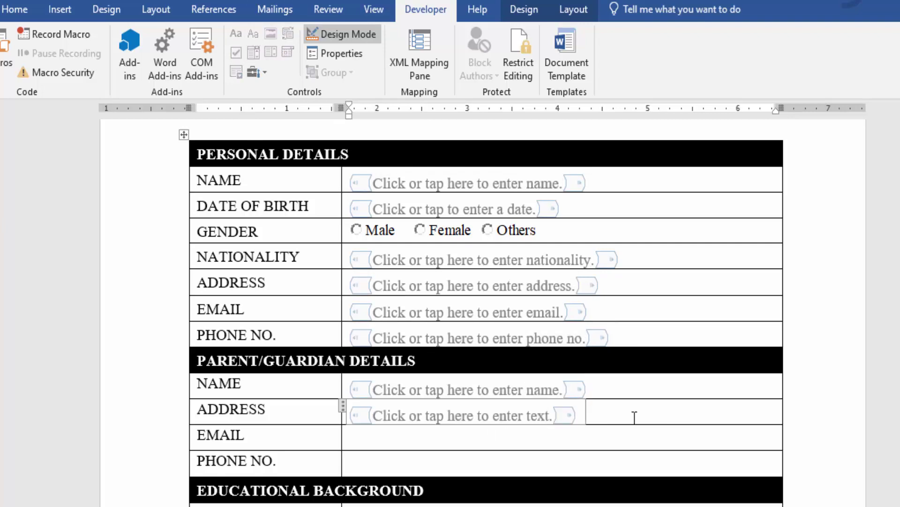
{"action": "key", "text": "BackSpace"}
{"action": "key", "text": "BackSpace"}
{"action": "key", "text": "BackSpace"}
{"action": "key", "text": "BackSpace"}
{"action": "key", "text": "BackSpace"}
{"action": "type", "text": "address."}
Add parent/guardian EMAIL and PHONE NO. fields ending 'email.' and 'phone no.'
{"action": "key", "text": "Down"}
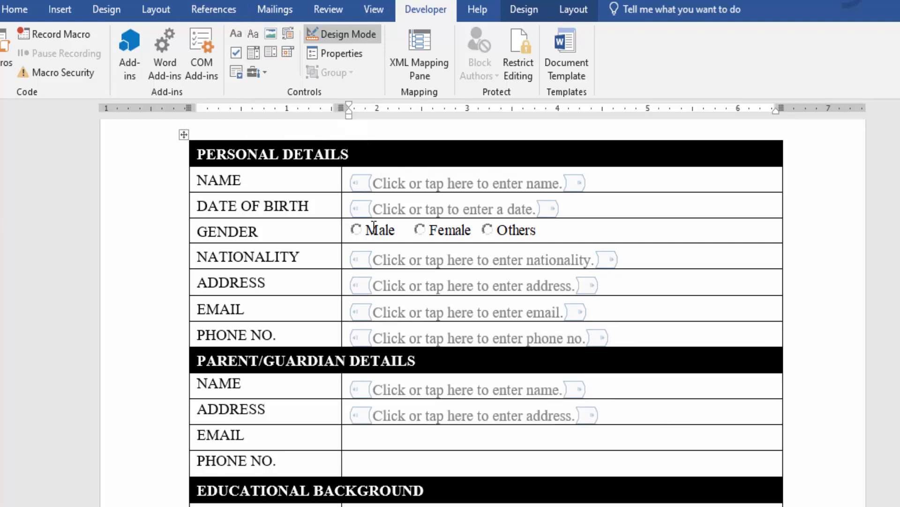
{"action": "left_click", "coordinate": [253, 34]}
{"action": "key", "text": "BackSpace"}
{"action": "key", "text": "BackSpace"}
{"action": "key", "text": "BackSpace"}
{"action": "key", "text": "BackSpace"}
{"action": "key", "text": "BackSpace"}
{"action": "type", "text": "email."}
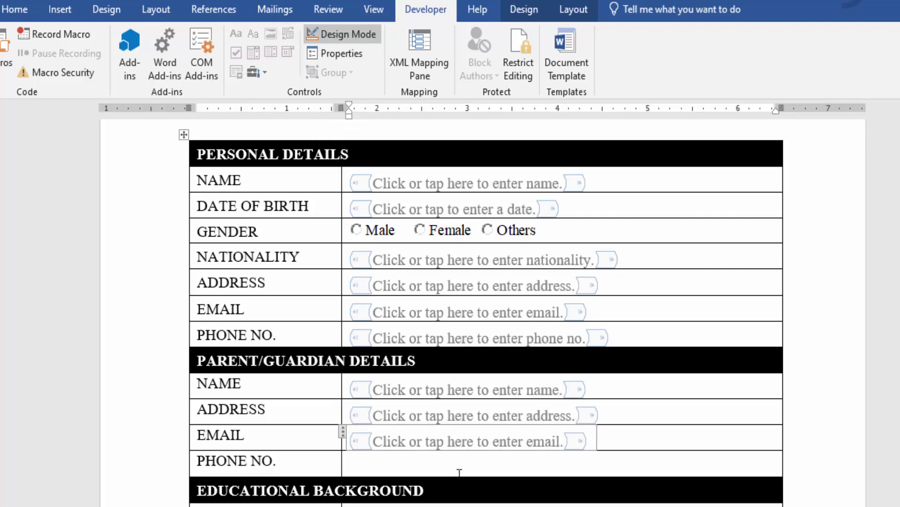
{"action": "left_click", "coordinate": [459, 472]}
{"action": "left_click", "coordinate": [253, 34]}
{"action": "key", "text": "BackSpace"}
{"action": "key", "text": "BackSpace"}
{"action": "key", "text": "BackSpace"}
{"action": "key", "text": "BackSpace"}
{"action": "key", "text": "BackSpace"}
{"action": "type", "text": "phone no."}
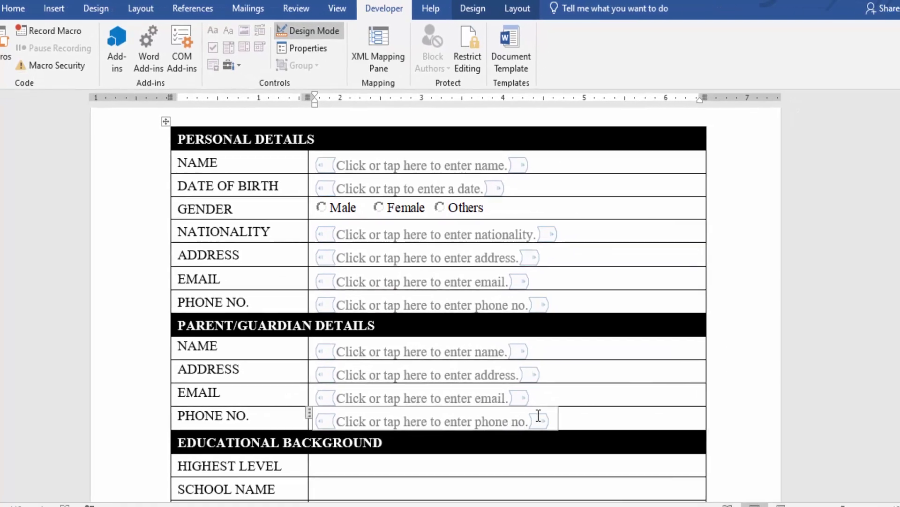
{"action": "scroll", "coordinate": [538, 415], "scroll_direction": "down", "scroll_amount": 3}
Make the HIGHEST LEVEL drop-down list undeletable in its properties
{"action": "left_click", "coordinate": [423, 465]}
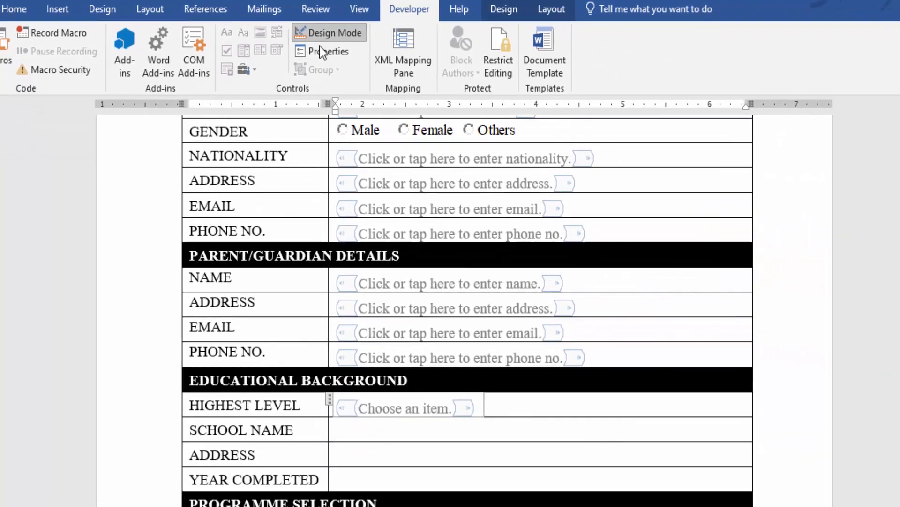
{"action": "left_click", "coordinate": [327, 53]}
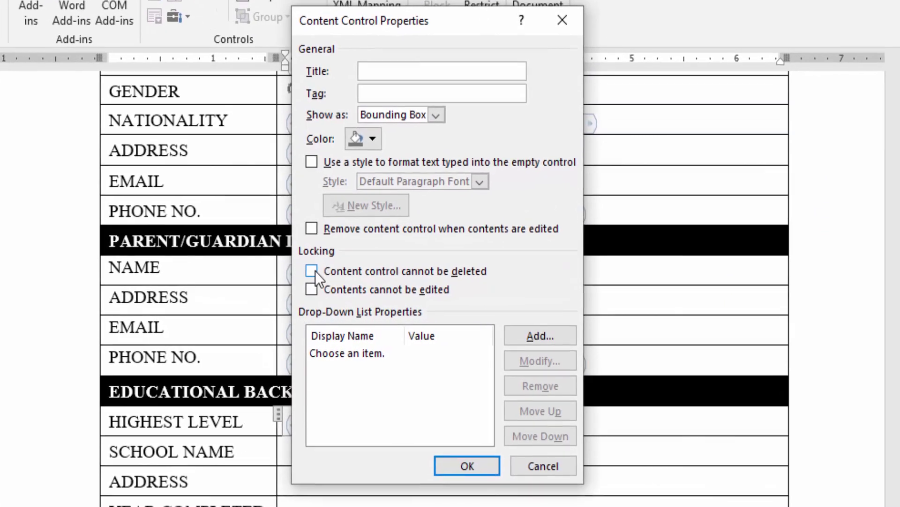
{"action": "left_click", "coordinate": [314, 272]}
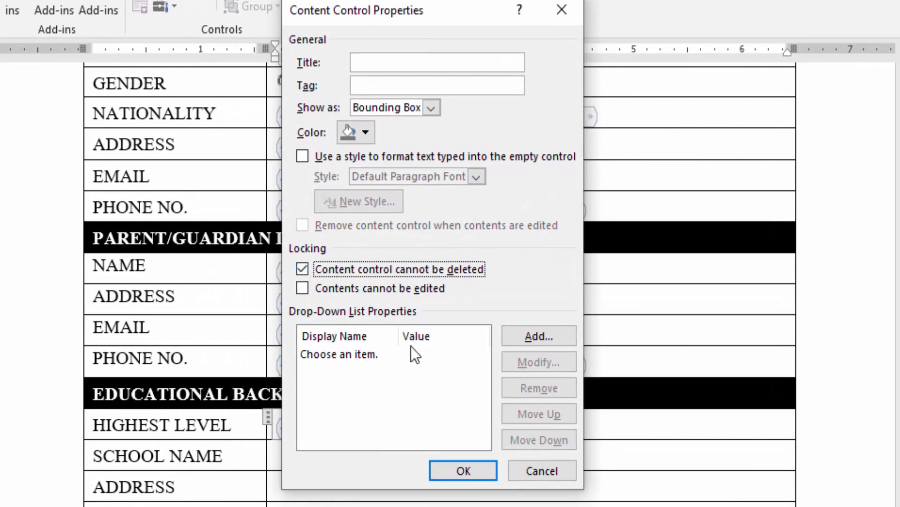
Add Tertiary, Secondary School and Basic School as its choices and apply
{"action": "left_click", "coordinate": [519, 334]}
{"action": "type", "text": "Tertiary"}
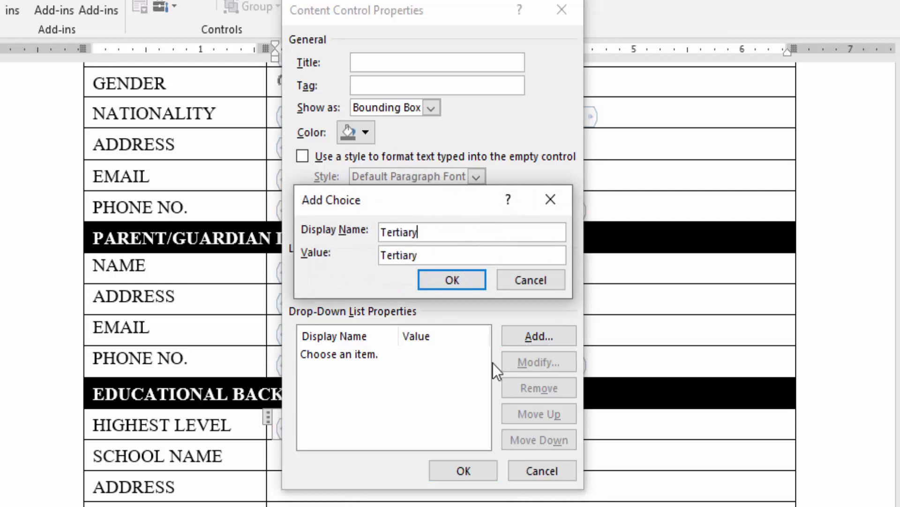
{"action": "left_click", "coordinate": [477, 283]}
{"action": "left_click", "coordinate": [533, 335]}
{"action": "type", "text": "Secondary School"}
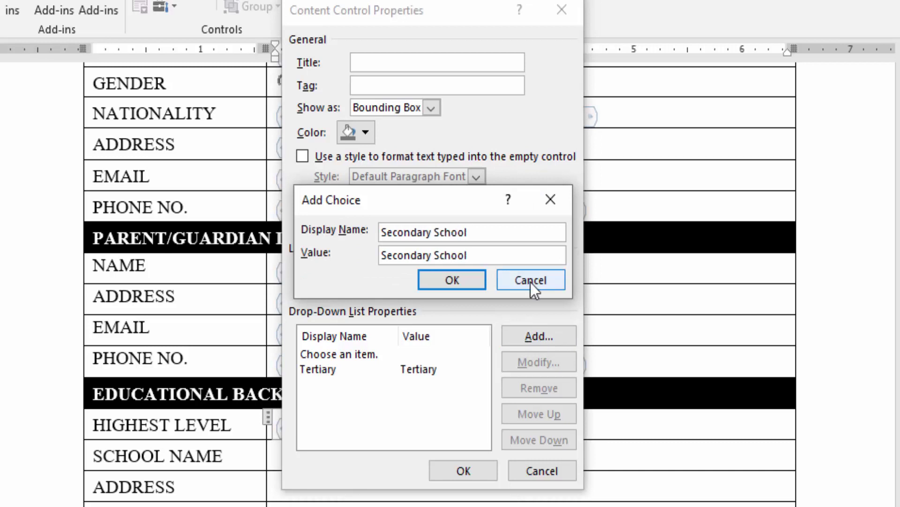
{"action": "left_click", "coordinate": [443, 280]}
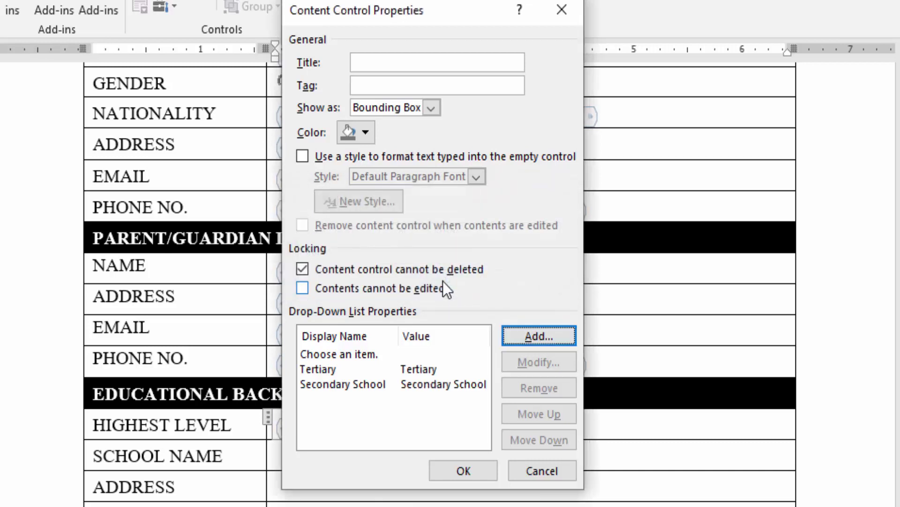
{"action": "left_click", "coordinate": [535, 337]}
{"action": "type", "text": "Basic School"}
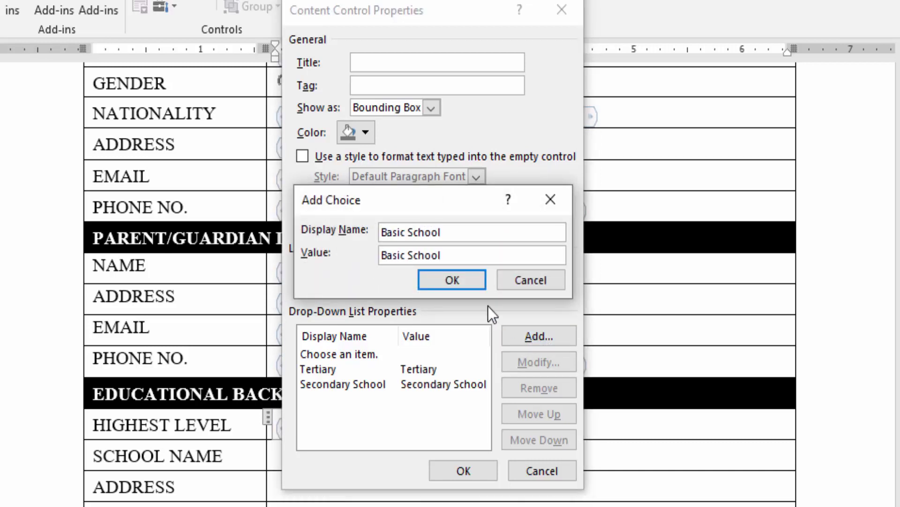
{"action": "left_click", "coordinate": [460, 283]}
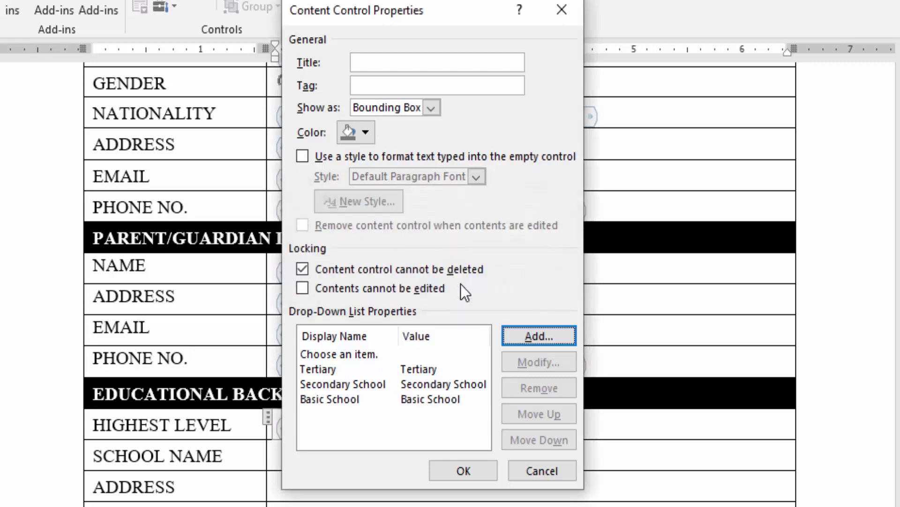
{"action": "left_click", "coordinate": [466, 472]}
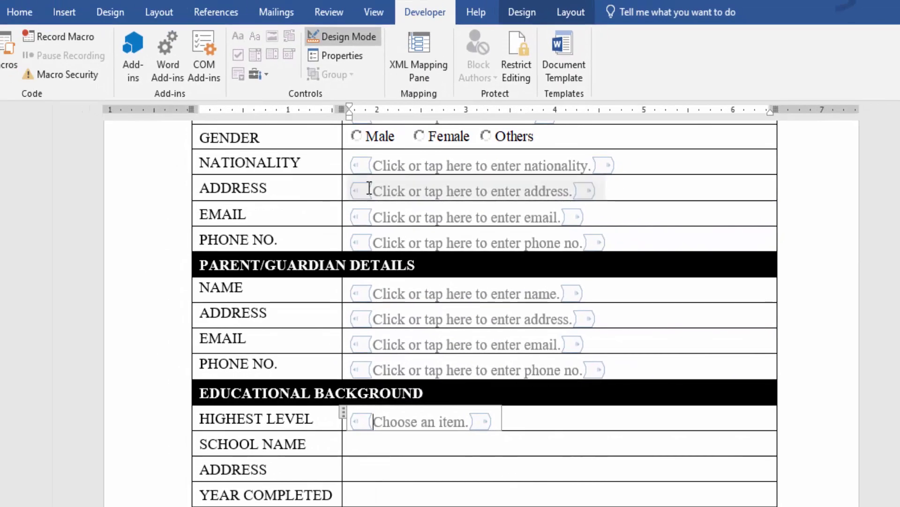
{"action": "left_click", "coordinate": [368, 41]}
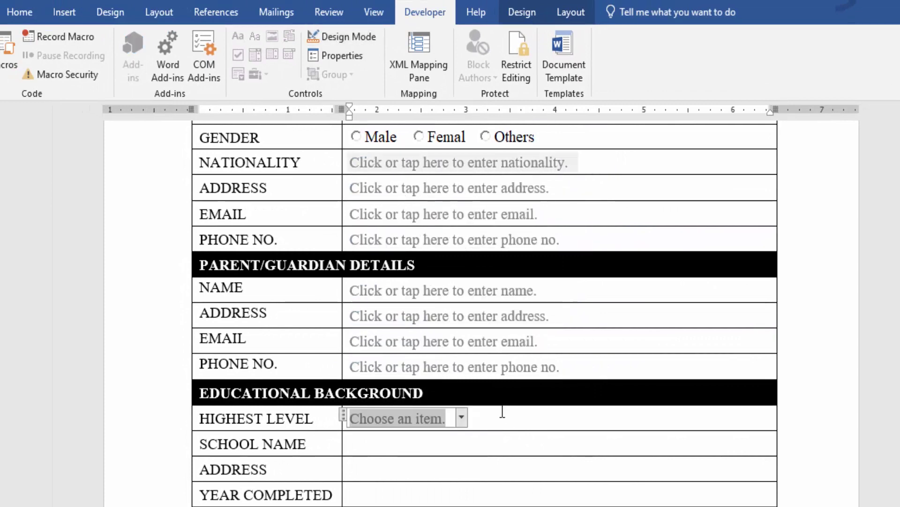
{"action": "left_click", "coordinate": [462, 417]}
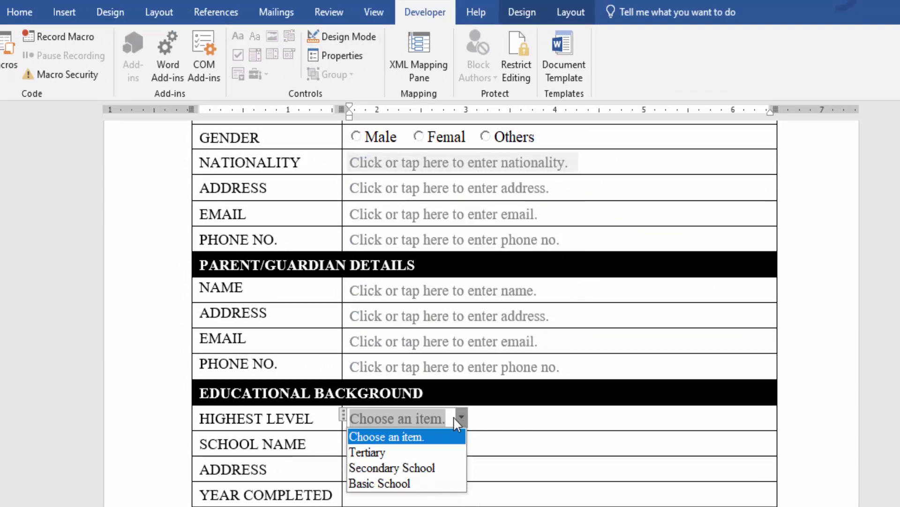
{"action": "left_click", "coordinate": [454, 416]}
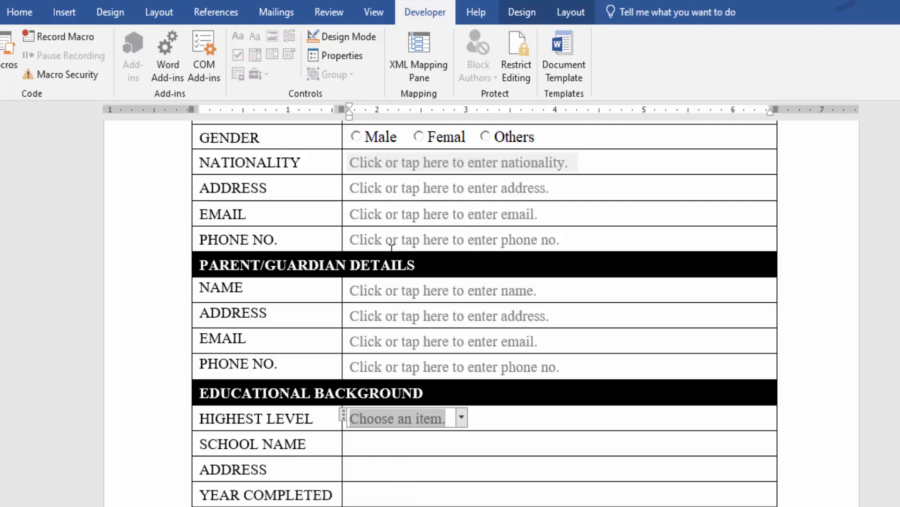
{"action": "left_click", "coordinate": [346, 43]}
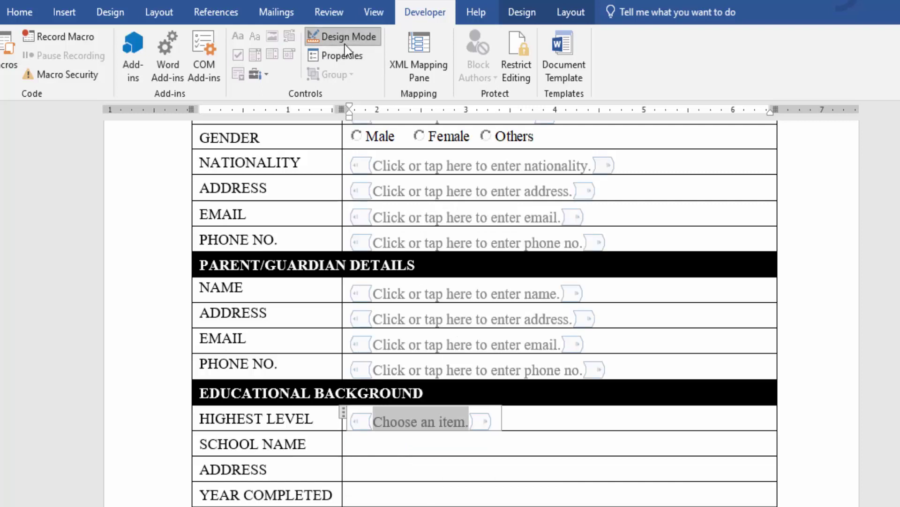
Add an undeletable SCHOOL NAME text field prompting for school name
{"action": "left_click", "coordinate": [393, 444]}
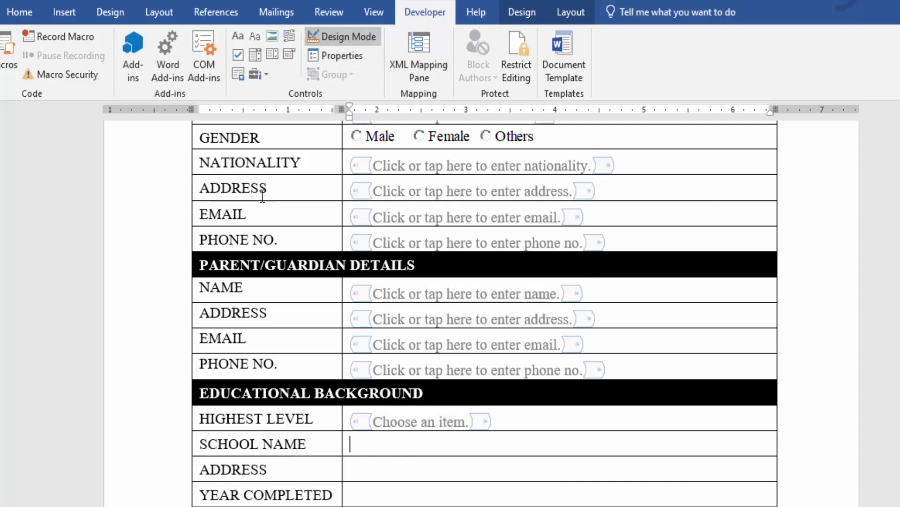
{"action": "left_click", "coordinate": [255, 37]}
{"action": "key", "text": "BackSpace"}
{"action": "key", "text": "BackSpace"}
{"action": "key", "text": "BackSpace"}
{"action": "key", "text": "BackSpace"}
{"action": "key", "text": "BackSpace"}
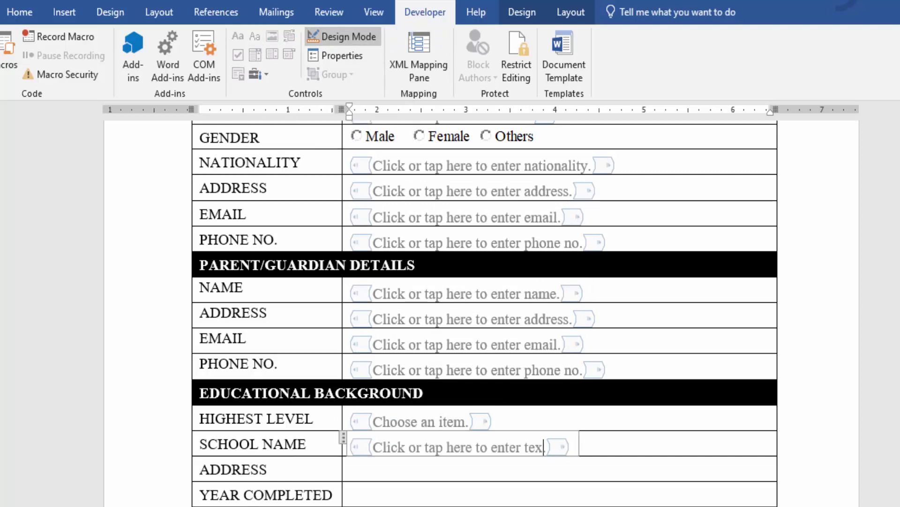
{"action": "type", "text": "school name."}
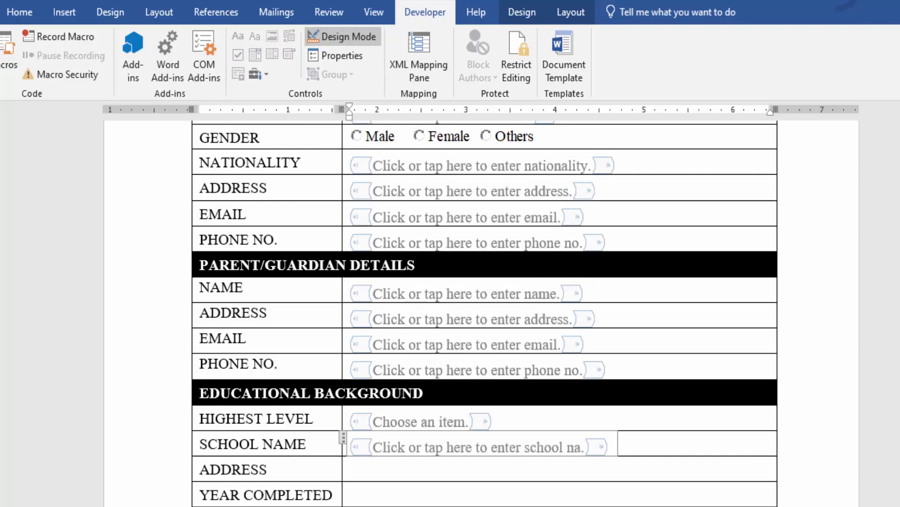
{"action": "left_click", "coordinate": [342, 60]}
{"action": "left_click", "coordinate": [399, 336]}
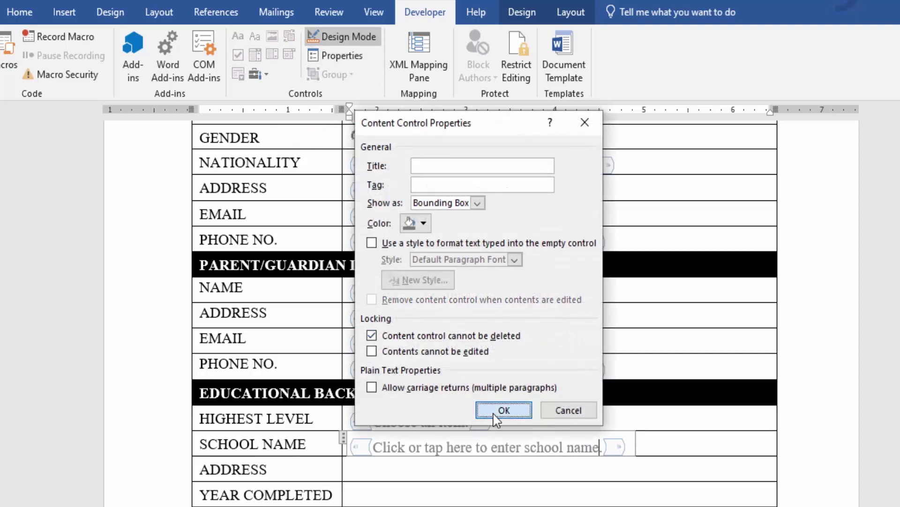
{"action": "left_click", "coordinate": [504, 409]}
Add an undeletable school ADDRESS text field prompting for school address
{"action": "left_click", "coordinate": [255, 41]}
{"action": "left_click", "coordinate": [546, 473]}
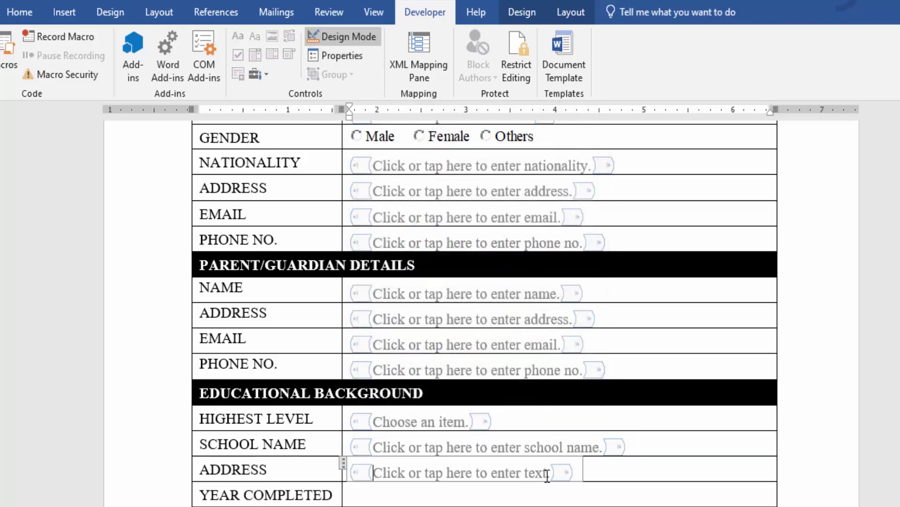
{"action": "key", "text": "BackSpace"}
{"action": "key", "text": "BackSpace"}
{"action": "key", "text": "BackSpace"}
{"action": "key", "text": "BackSpace"}
{"action": "type", "text": "school address"}
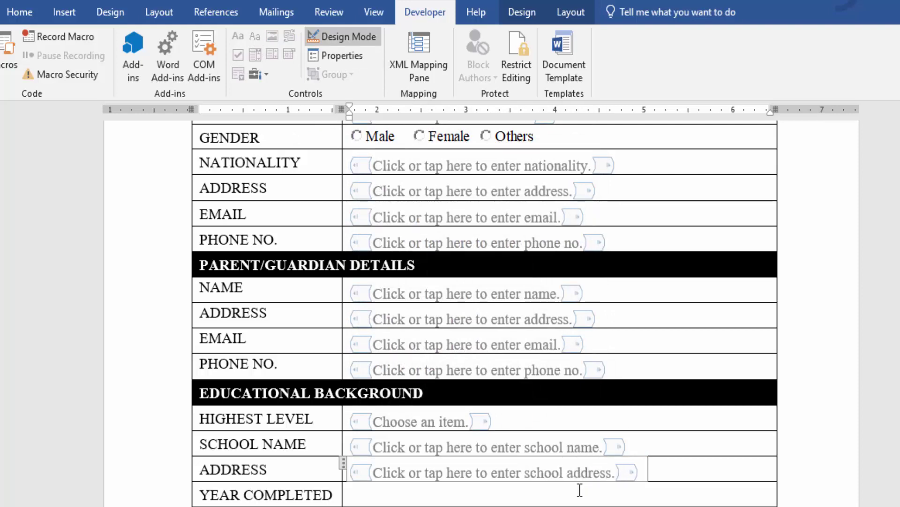
{"action": "left_click", "coordinate": [321, 55]}
{"action": "left_click", "coordinate": [371, 335]}
{"action": "left_click", "coordinate": [505, 413]}
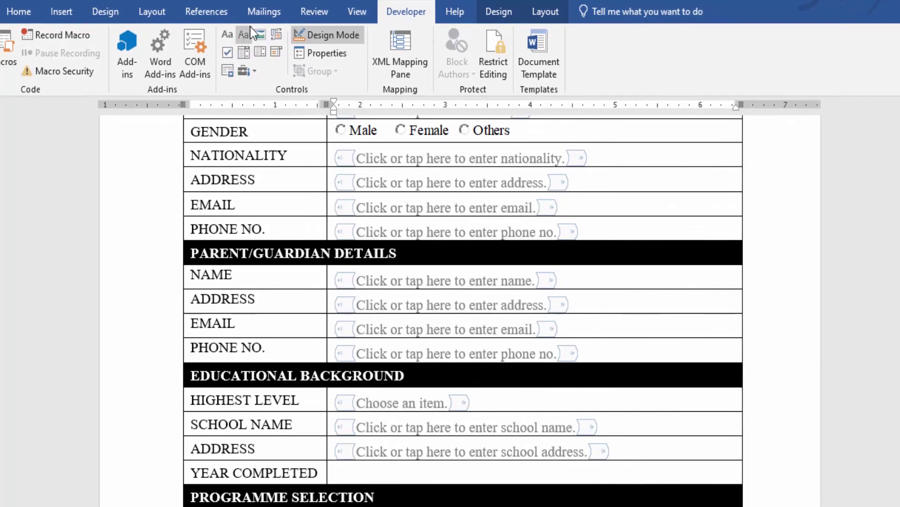
Add an undeletable YEAR COMPLETED text field prompting for year completed
{"action": "left_click", "coordinate": [248, 33]}
{"action": "key", "text": "BackSpace"}
{"action": "key", "text": "BackSpace"}
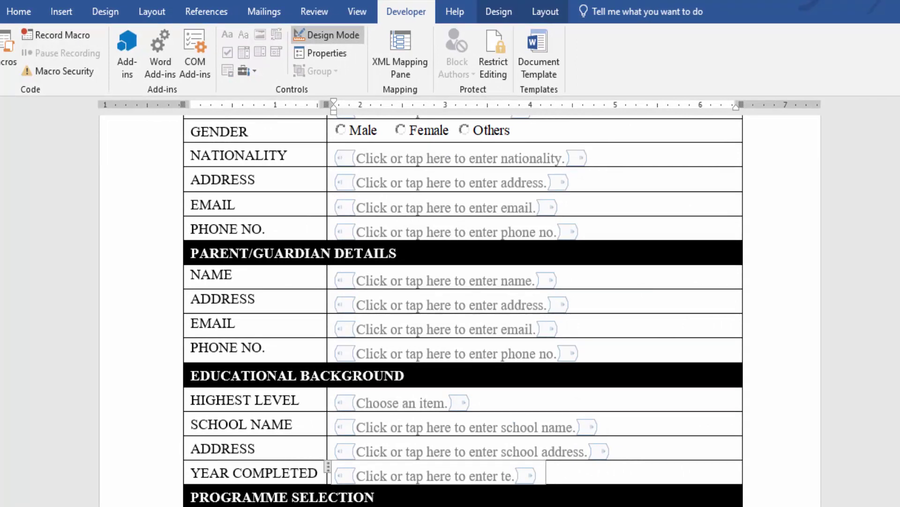
{"action": "key", "text": "BackSpace"}
{"action": "key", "text": "BackSpace"}
{"action": "type", "text": "year completed"}
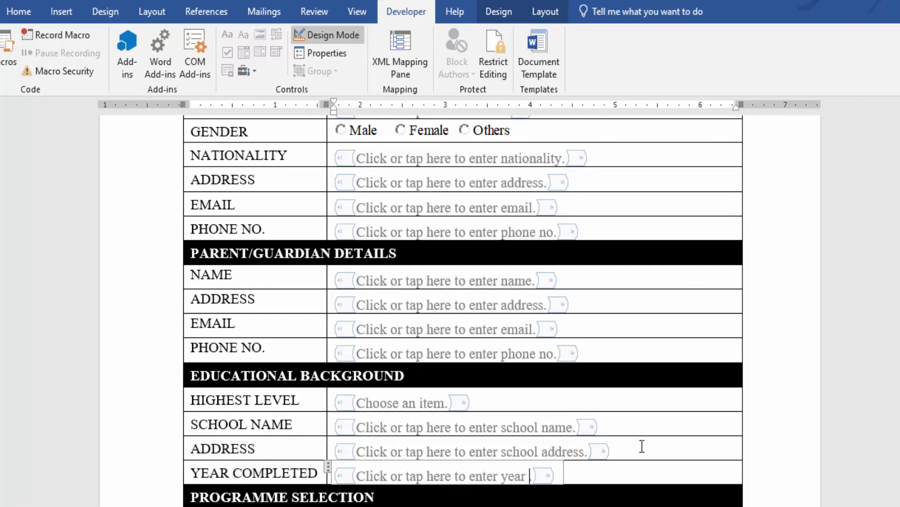
{"action": "left_click", "coordinate": [341, 52]}
{"action": "left_click", "coordinate": [360, 318]}
{"action": "left_click", "coordinate": [473, 392]}
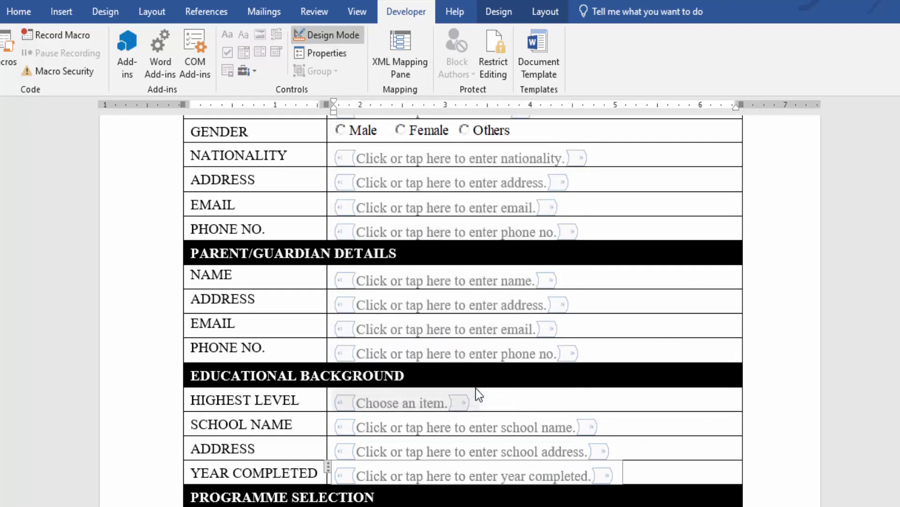
{"action": "scroll", "coordinate": [476, 388], "scroll_direction": "down", "scroll_amount": 5}
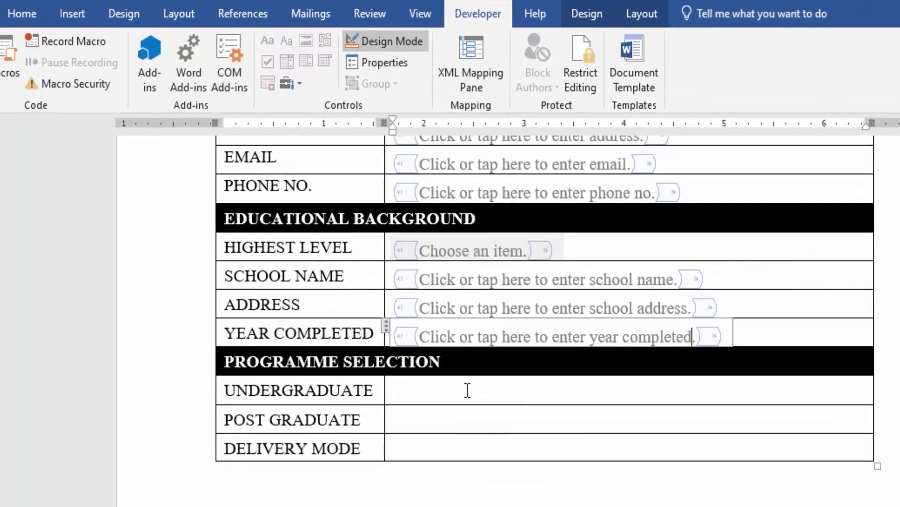
Insert a drop-down list in the UNDERGRADUATE cell and lock it against deletion
{"action": "left_click", "coordinate": [468, 390]}
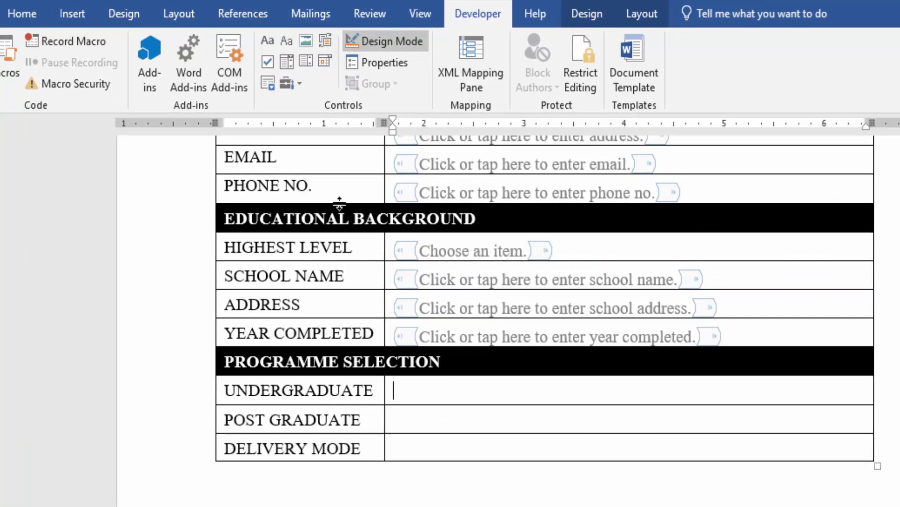
{"action": "left_click", "coordinate": [310, 64]}
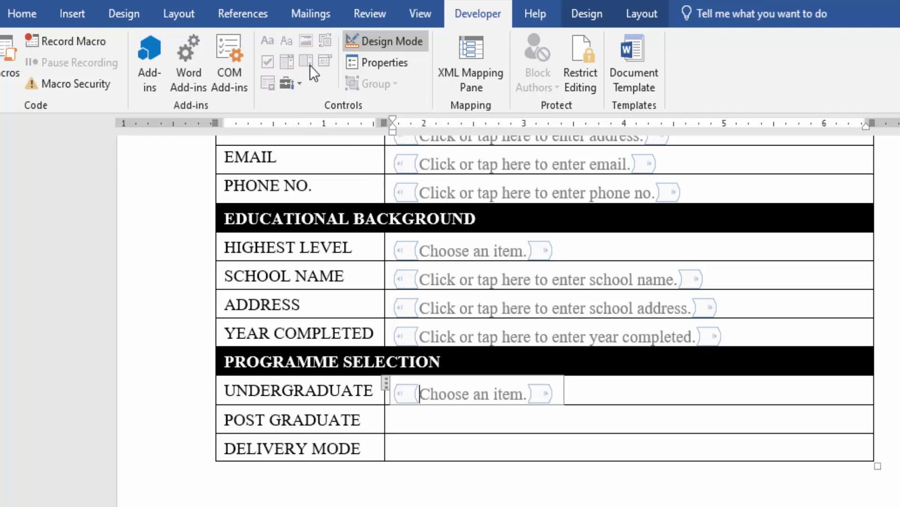
{"action": "left_click", "coordinate": [393, 69]}
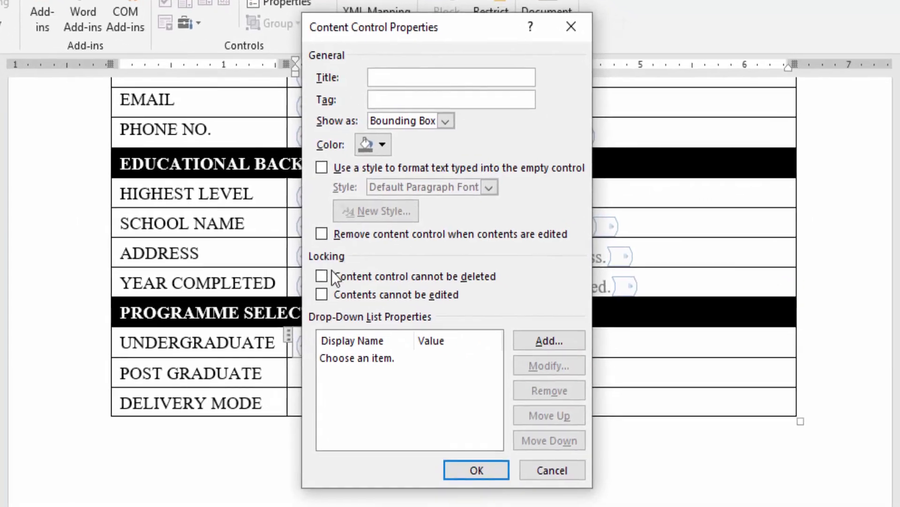
{"action": "left_click", "coordinate": [327, 273]}
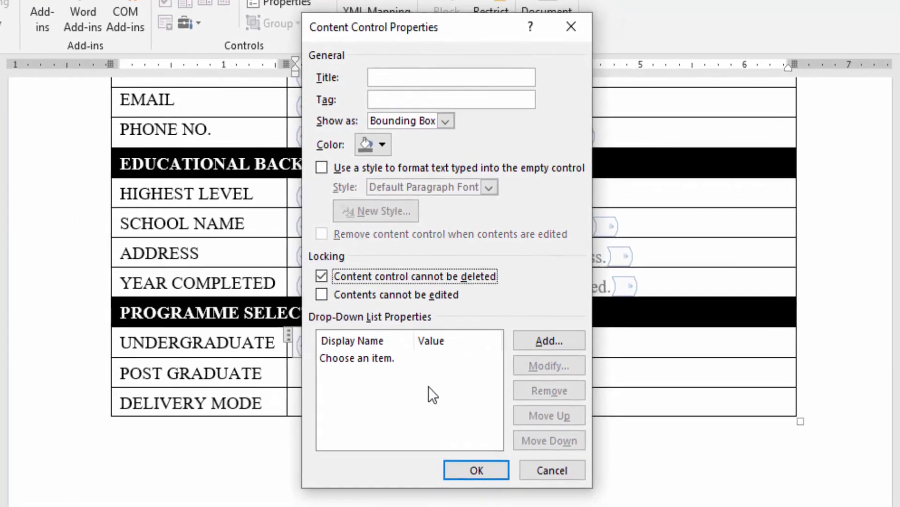
Add the choice 'BSc. Information Technology' and change the prompt to 'Choose a programme.'
{"action": "left_click", "coordinate": [538, 337]}
{"action": "type", "text": "BSc. Info"}
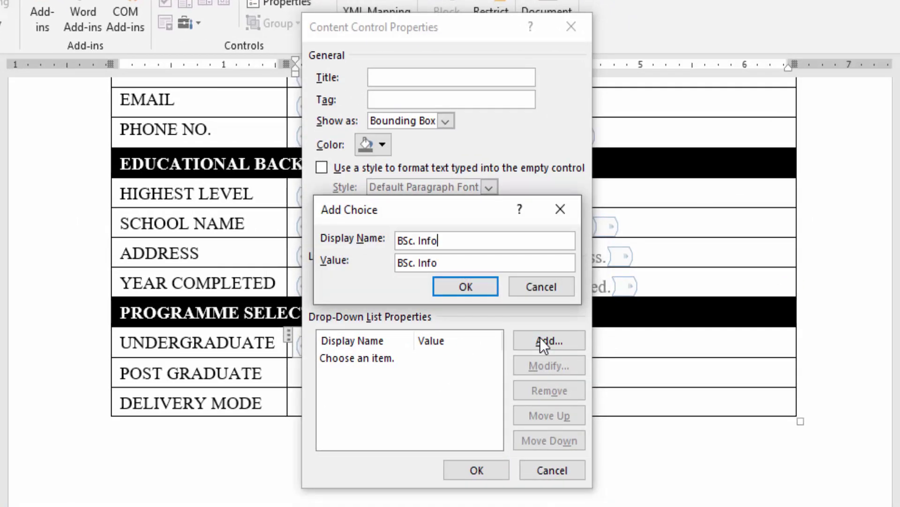
{"action": "type", "text": "rmation Technology"}
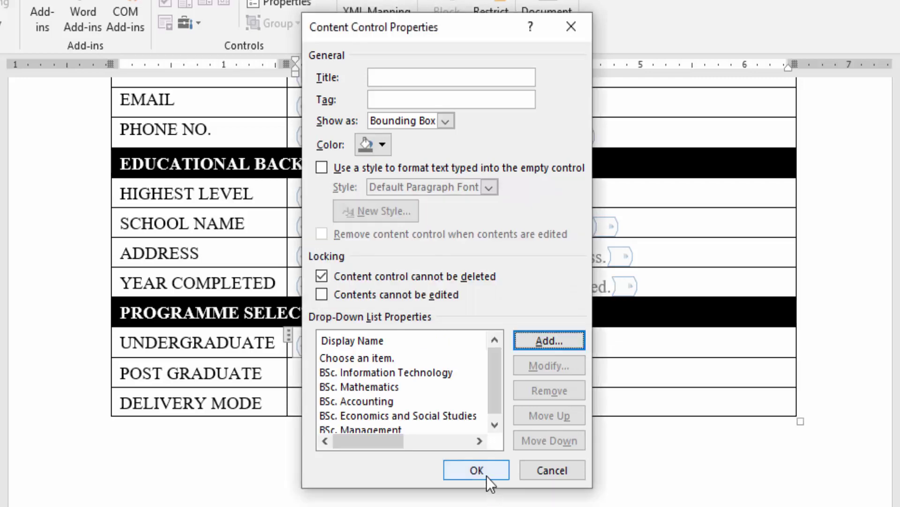
{"action": "left_click", "coordinate": [476, 470]}
{"action": "left_click", "coordinate": [431, 354]}
{"action": "key", "text": "BackSpace"}
{"action": "key", "text": "BackSpace"}
{"action": "key", "text": "BackSpace"}
{"action": "key", "text": "BackSpace"}
{"action": "key", "text": "BackSpace"}
{"action": "key", "text": "BackSpace"}
{"action": "type", "text": "pro"}
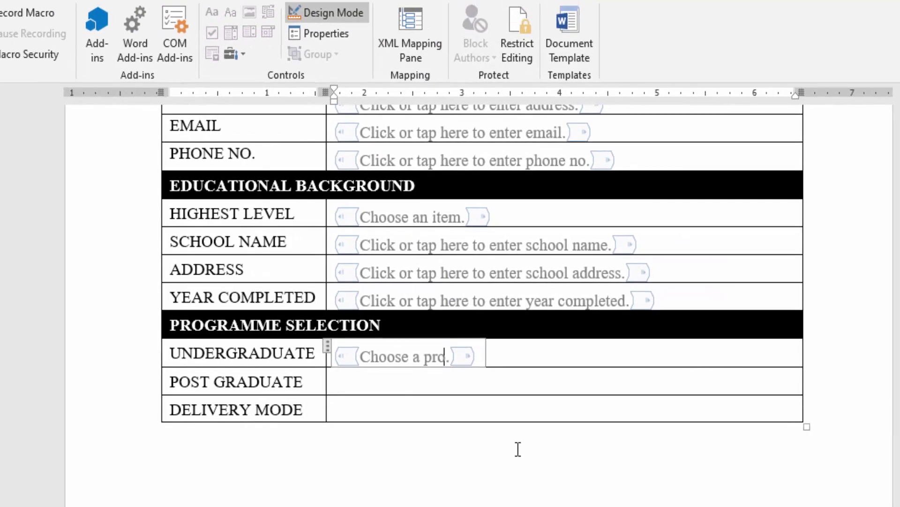
{"action": "type", "text": "gramme"}
{"action": "left_click", "coordinate": [478, 381]}
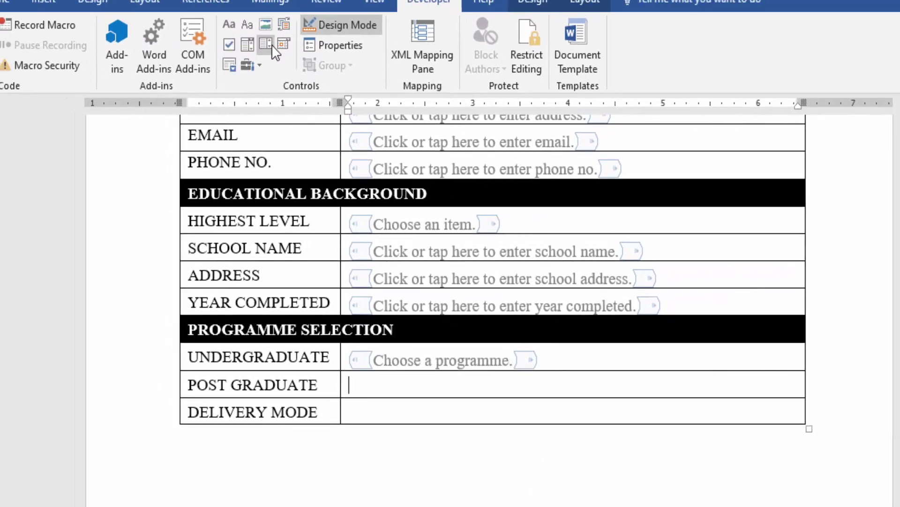
Add an undeletable drop-down with the postgraduate programme choices in the POST GRADUATE cell
{"action": "left_click", "coordinate": [272, 44]}
{"action": "left_click", "coordinate": [335, 45]}
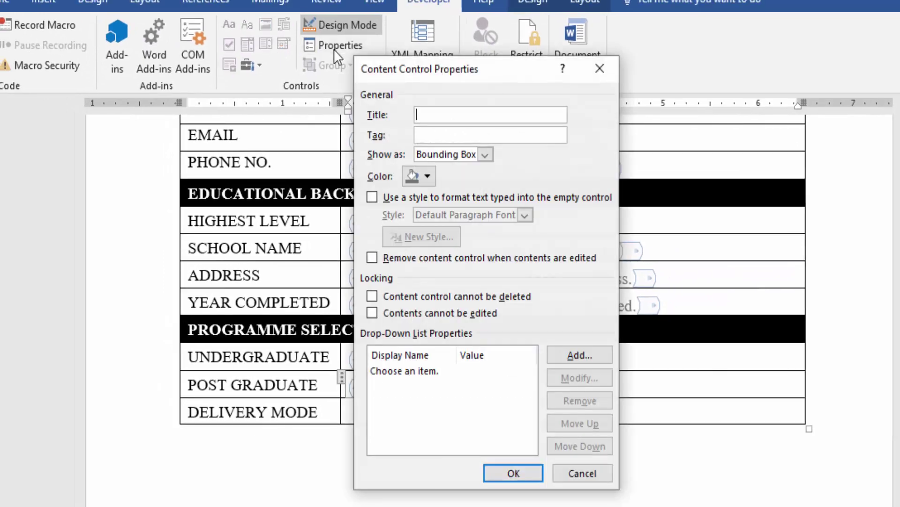
{"action": "left_click", "coordinate": [393, 297]}
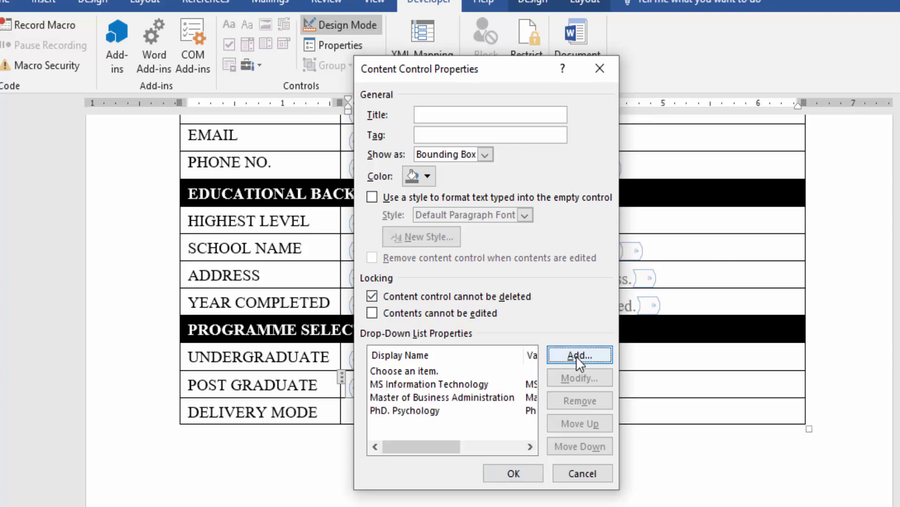
{"action": "left_click", "coordinate": [516, 474]}
Add an undeletable DELIVERY MODE drop-down offering Regular, Evening, Weekend and Distance
{"action": "left_click", "coordinate": [403, 420]}
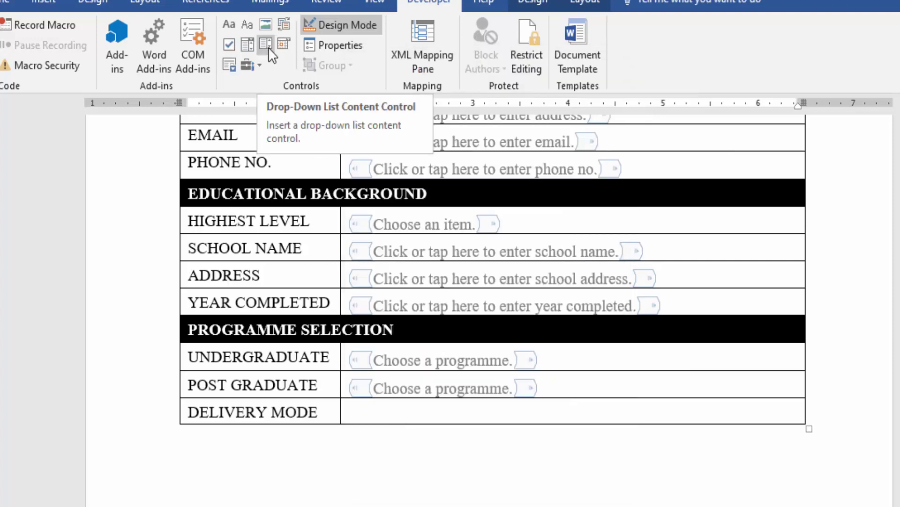
{"action": "left_click", "coordinate": [268, 47]}
{"action": "left_click", "coordinate": [336, 43]}
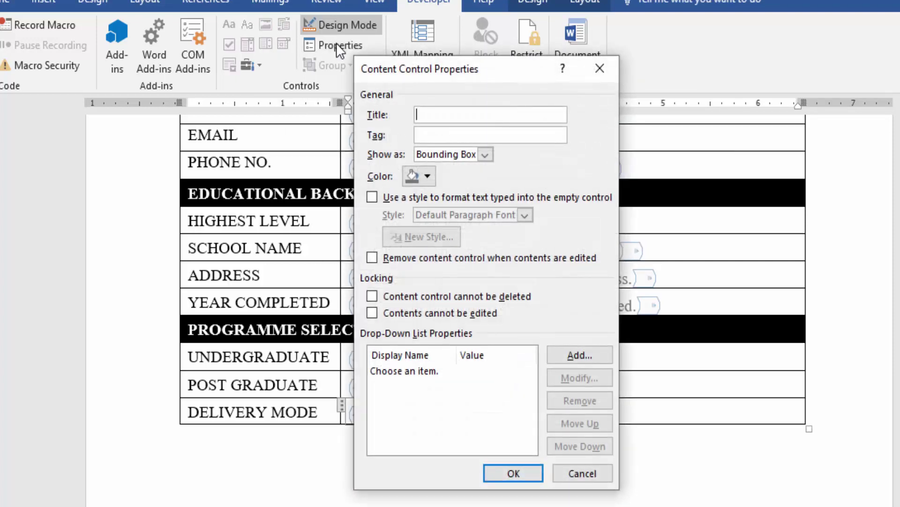
{"action": "left_click", "coordinate": [411, 296]}
{"action": "left_click", "coordinate": [572, 355]}
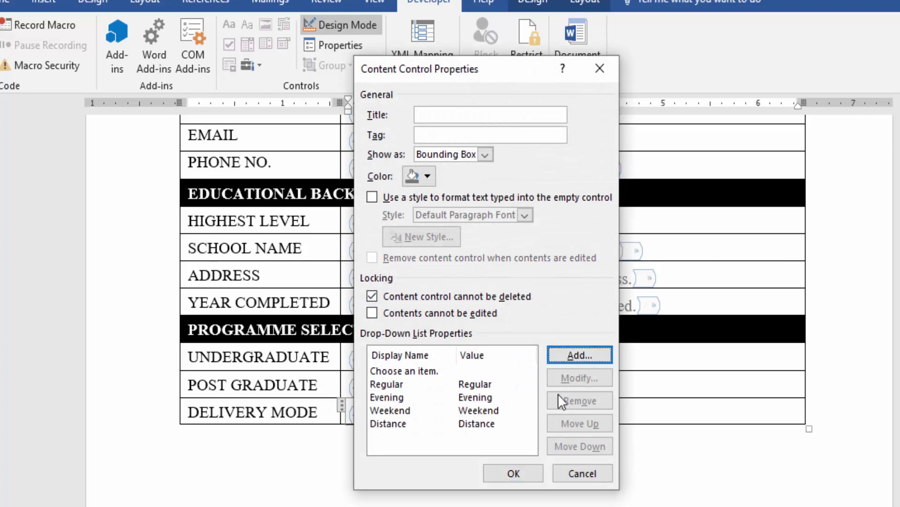
{"action": "left_click", "coordinate": [515, 474]}
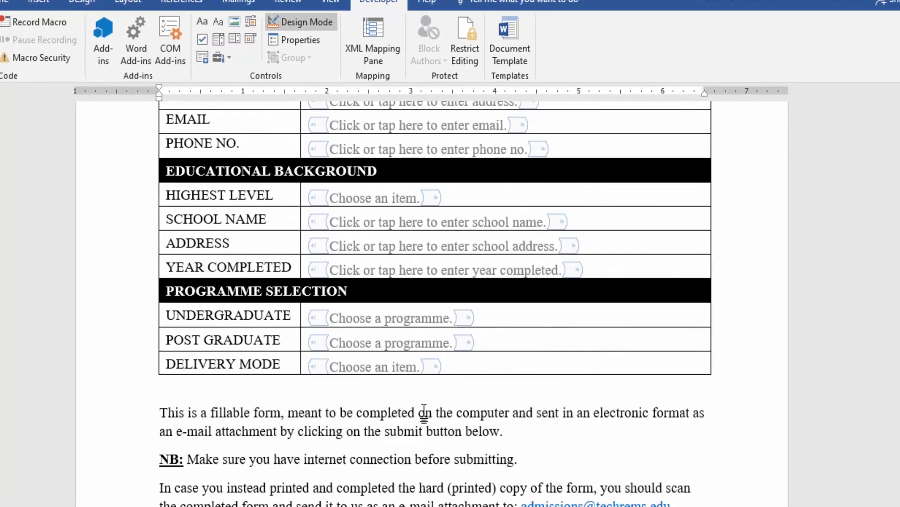
Insert a one-column, two-row table on the next page
{"action": "scroll", "coordinate": [424, 411], "scroll_direction": "down", "scroll_amount": 2}
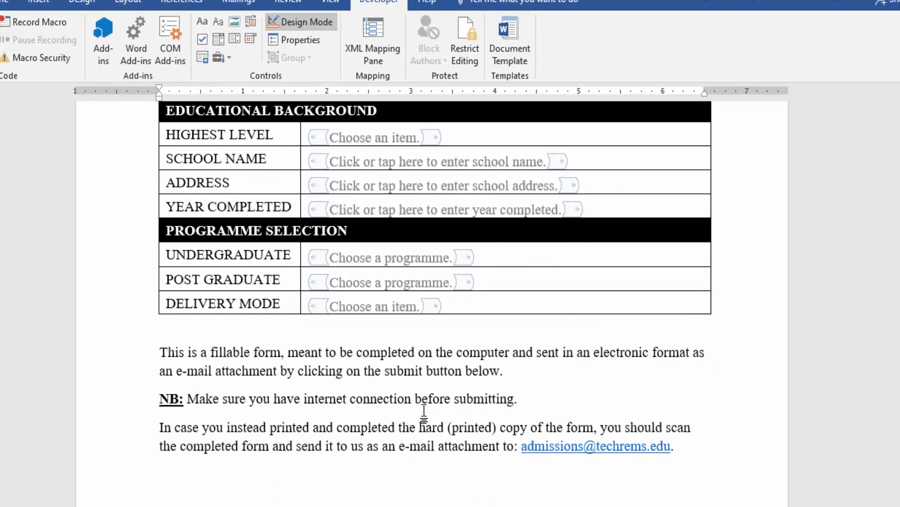
{"action": "scroll", "coordinate": [424, 412], "scroll_direction": "down", "scroll_amount": 3}
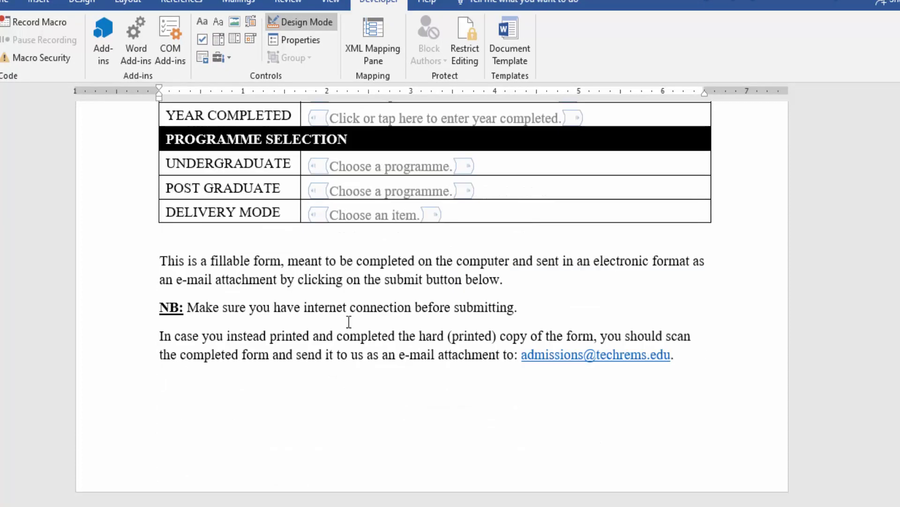
{"action": "scroll", "coordinate": [349, 321], "scroll_direction": "down", "scroll_amount": 4}
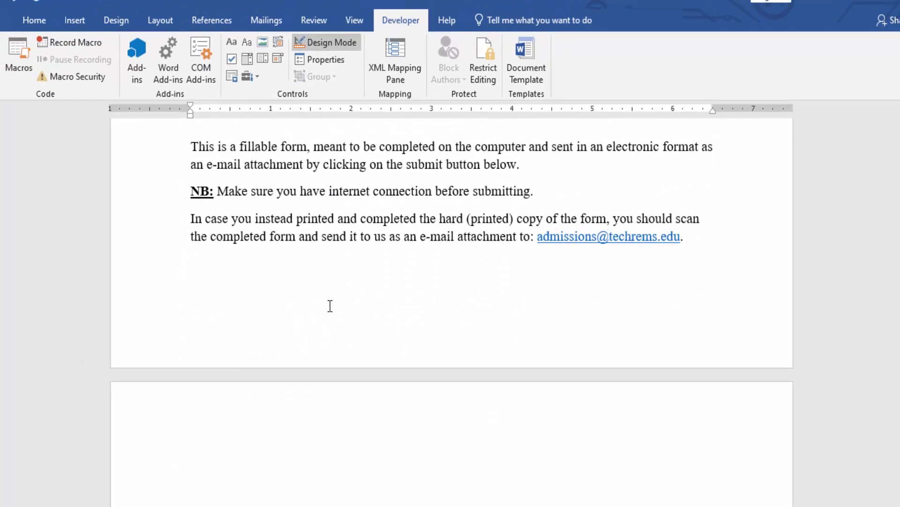
{"action": "scroll", "coordinate": [330, 306], "scroll_direction": "down", "scroll_amount": 3}
{"action": "left_click", "coordinate": [93, 25]}
{"action": "left_click", "coordinate": [68, 73]}
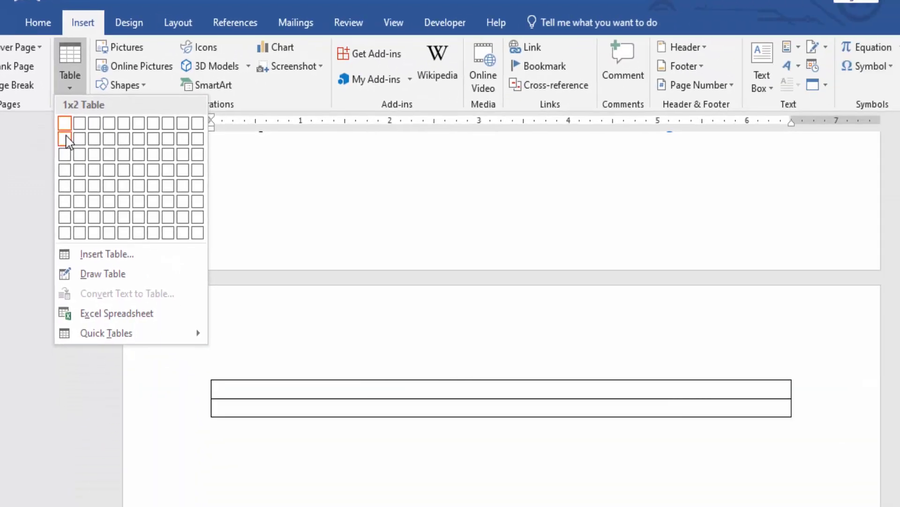
{"action": "left_click", "coordinate": [108, 230]}
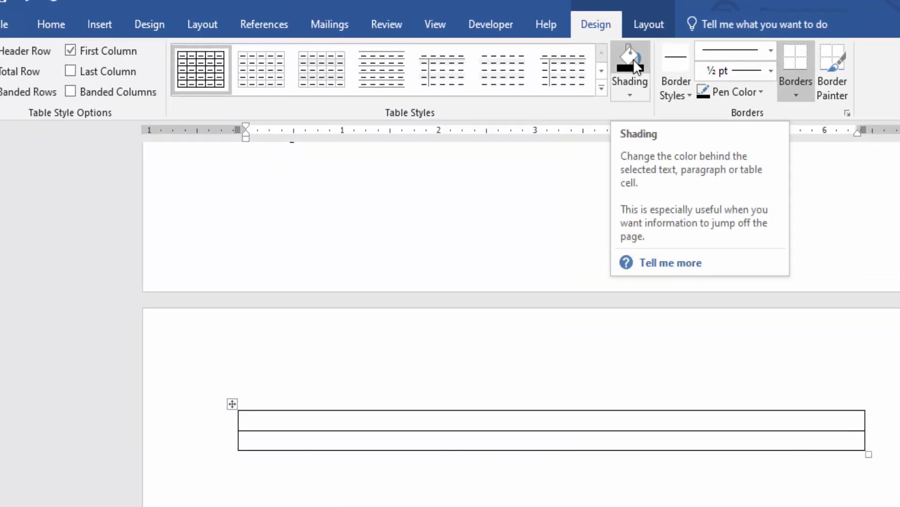
Shade the first row black and type the heading DECLARATION in bold
{"action": "left_click", "coordinate": [630, 59]}
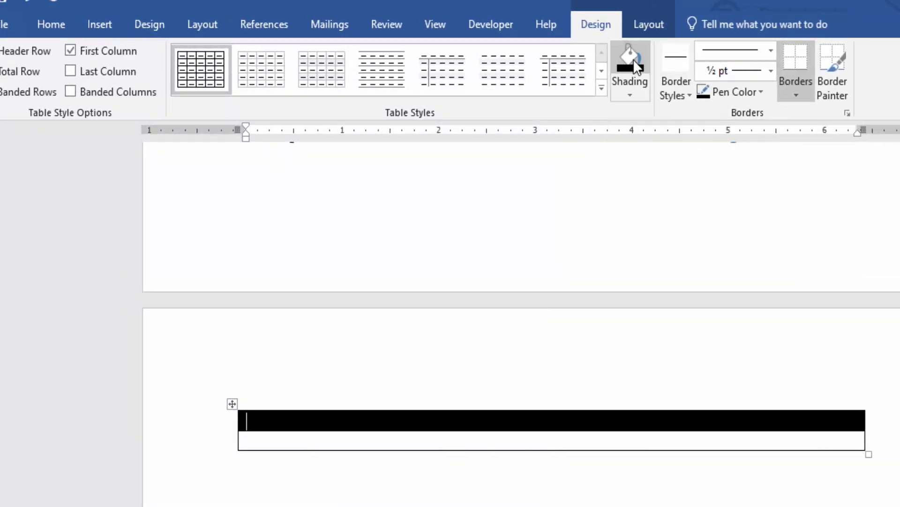
{"action": "left_click", "coordinate": [66, 23]}
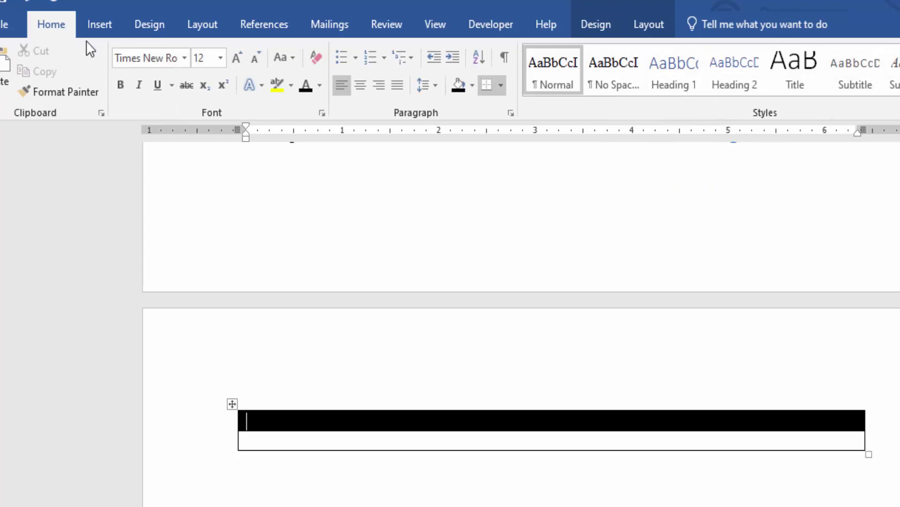
{"action": "left_click", "coordinate": [122, 85]}
{"action": "type", "text": "DECLARATIO"}
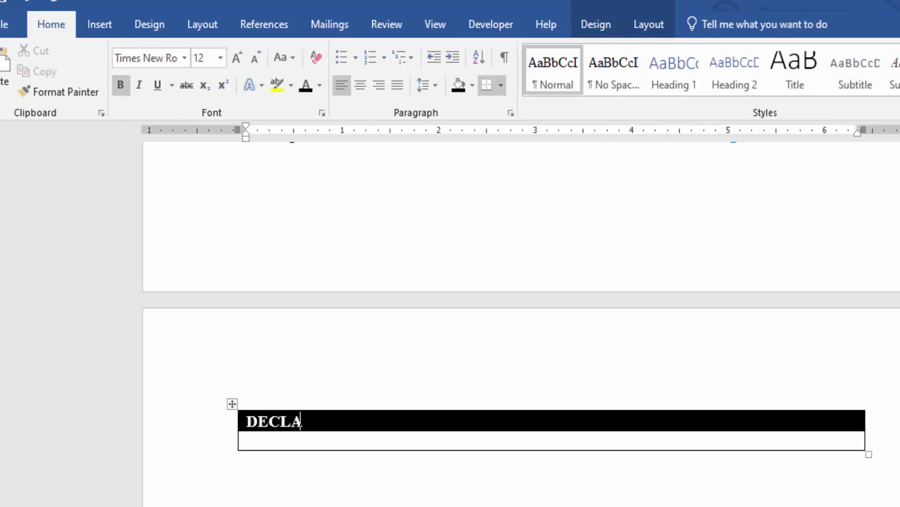
{"action": "type", "text": "N"}
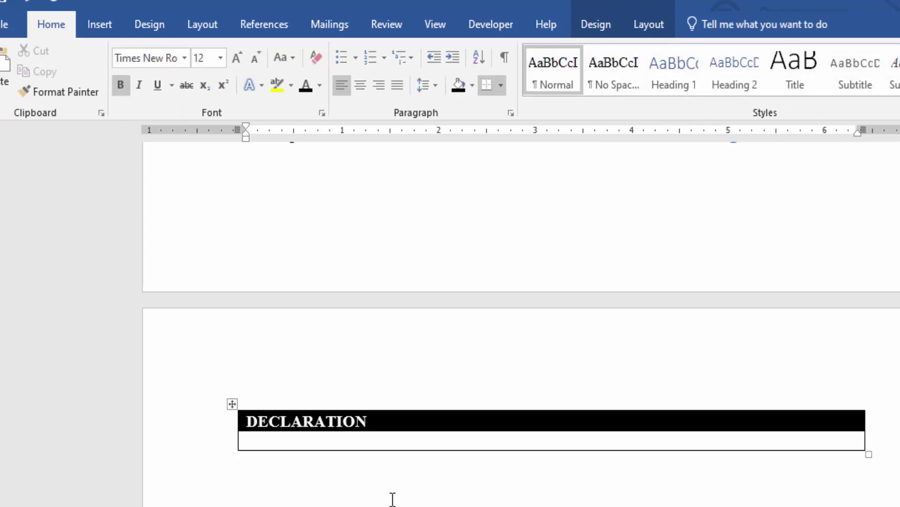
Paste the declaration statement into the empty row beneath the heading
{"action": "left_click", "coordinate": [382, 443]}
{"action": "type", "text": "I confirm that the information given on this application form is correct and complete. I accept that the University has the right to cancel my application if it is found out that I have provided false or inaccurate information. I have read the instructions and I understand what they say. I agree to abide by the conditions set out there, which I accept as a condition of this application."}
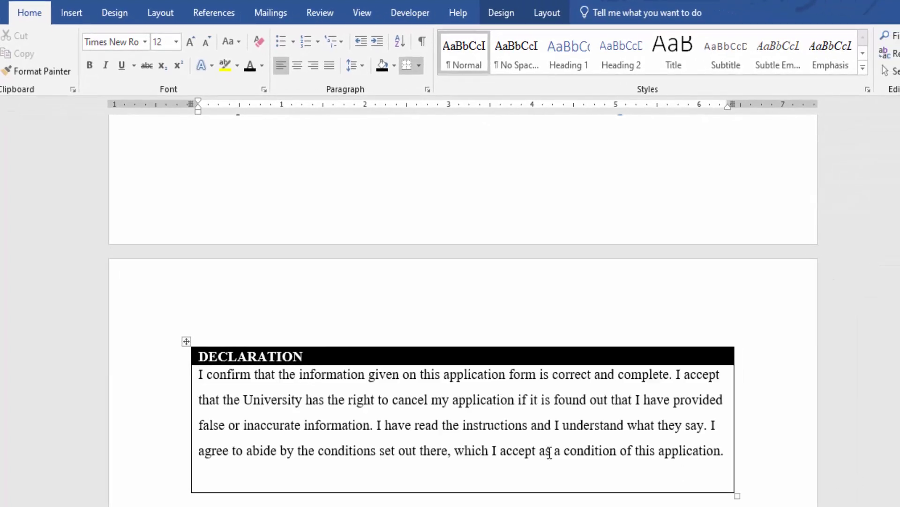
{"action": "scroll", "coordinate": [459, 452], "scroll_direction": "down", "scroll_amount": 4}
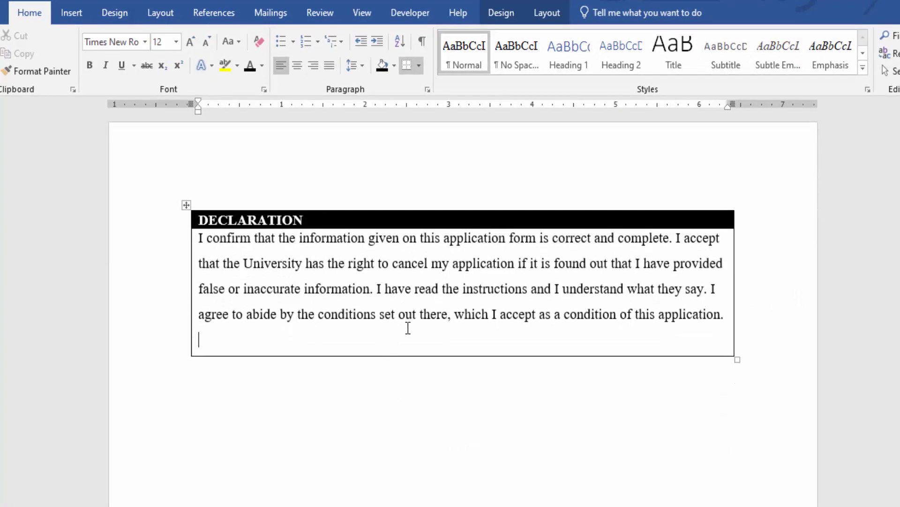
{"action": "key", "text": "Return"}
Add a NAME: label with a plain text field prompting for a name
{"action": "type", "text": "NA"}
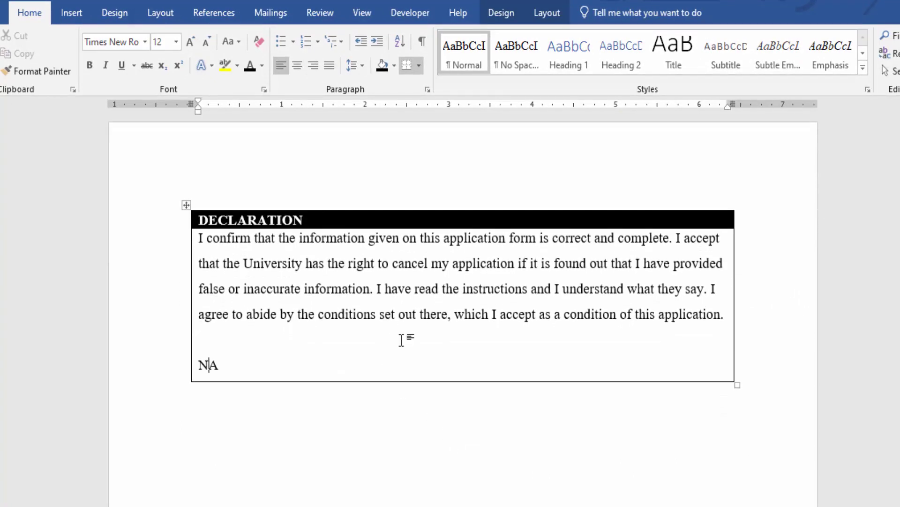
{"action": "type", "text": "ME:"}
{"action": "left_click", "coordinate": [409, 13]}
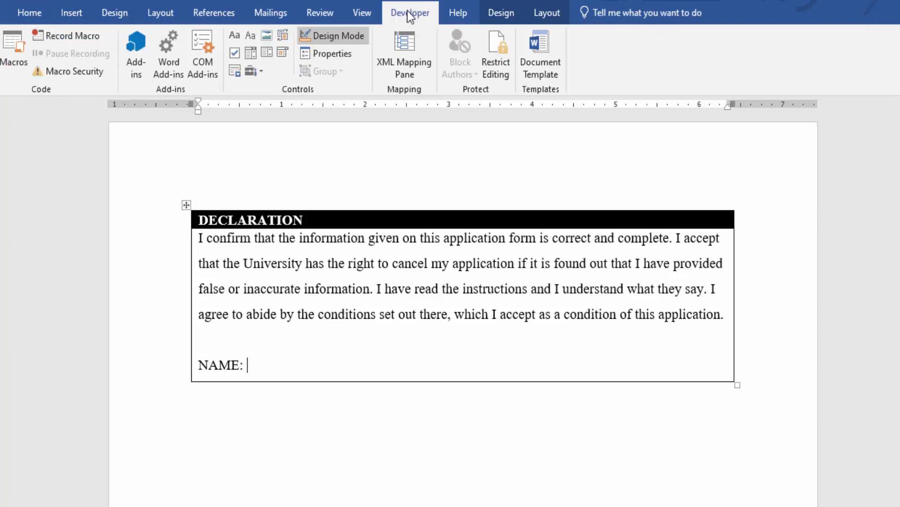
{"action": "left_click", "coordinate": [253, 36]}
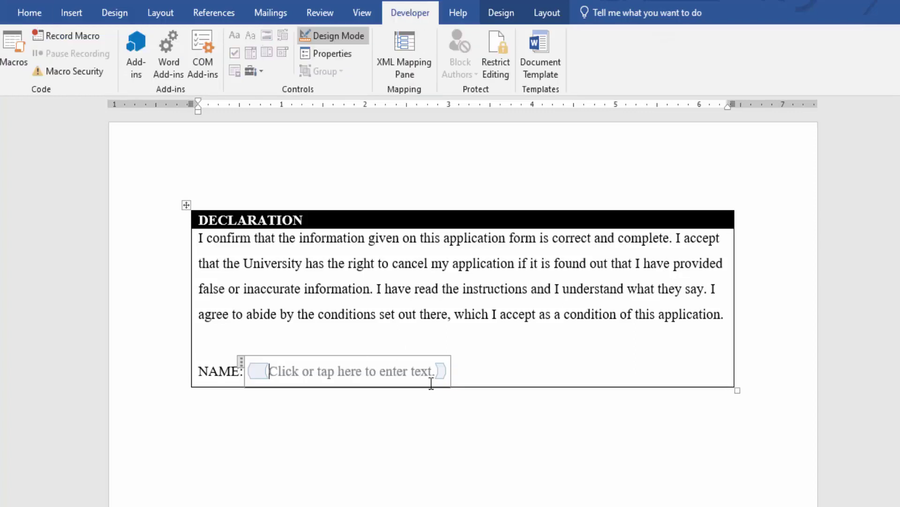
{"action": "key", "text": "BackSpace"}
{"action": "key", "text": "BackSpace"}
{"action": "key", "text": "BackSpace"}
{"action": "key", "text": "BackSpace"}
{"action": "type", "text": "name"}
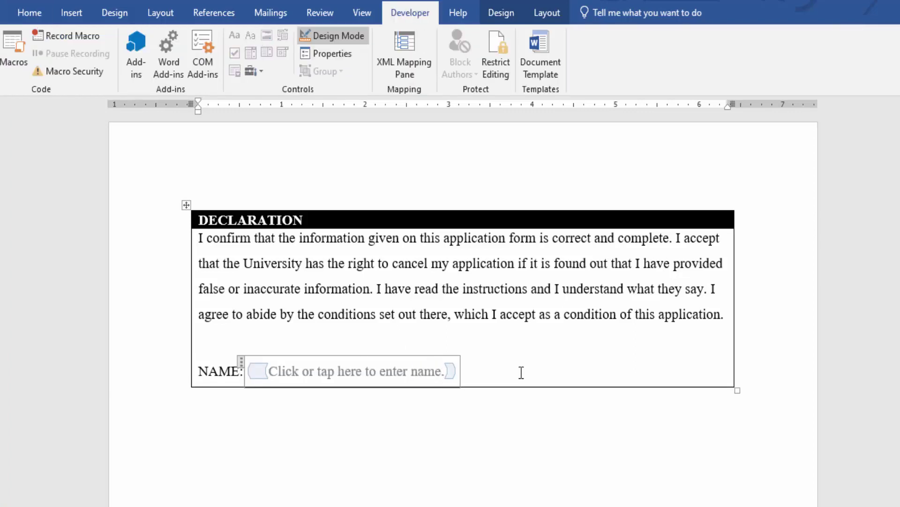
{"action": "left_click", "coordinate": [521, 372]}
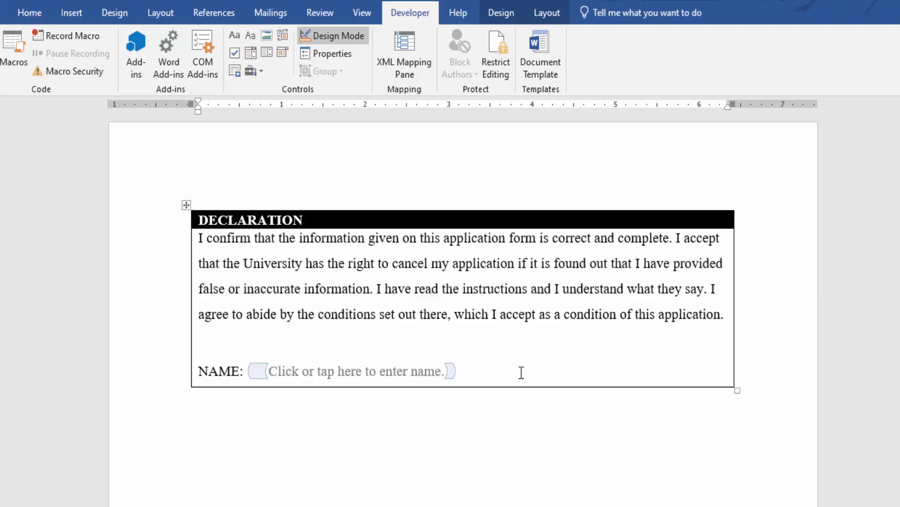
Insert a date picker field after Date:
{"action": "left_click", "coordinate": [284, 57]}
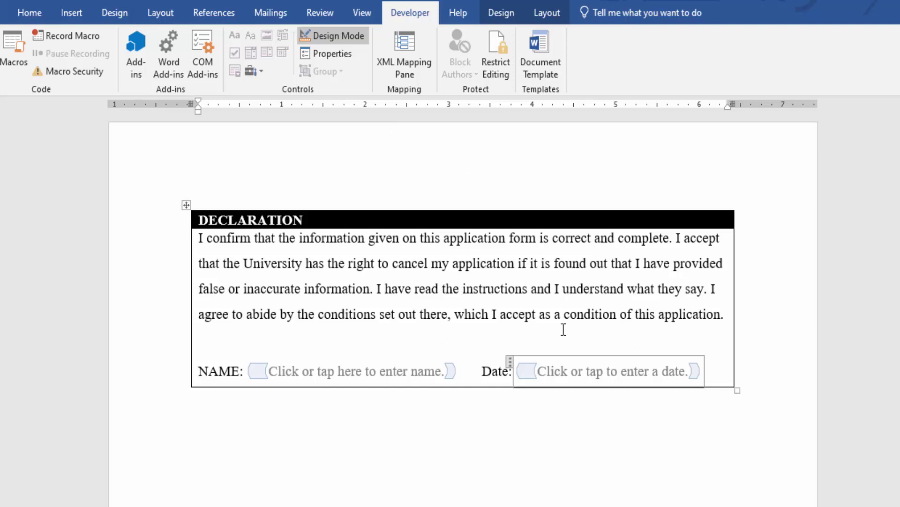
{"action": "left_click", "coordinate": [496, 317]}
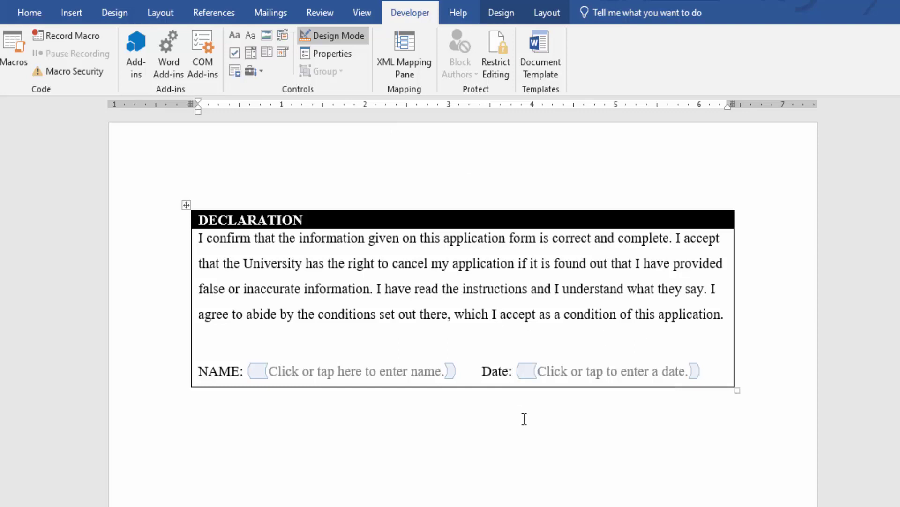
{"action": "left_click", "coordinate": [624, 438]}
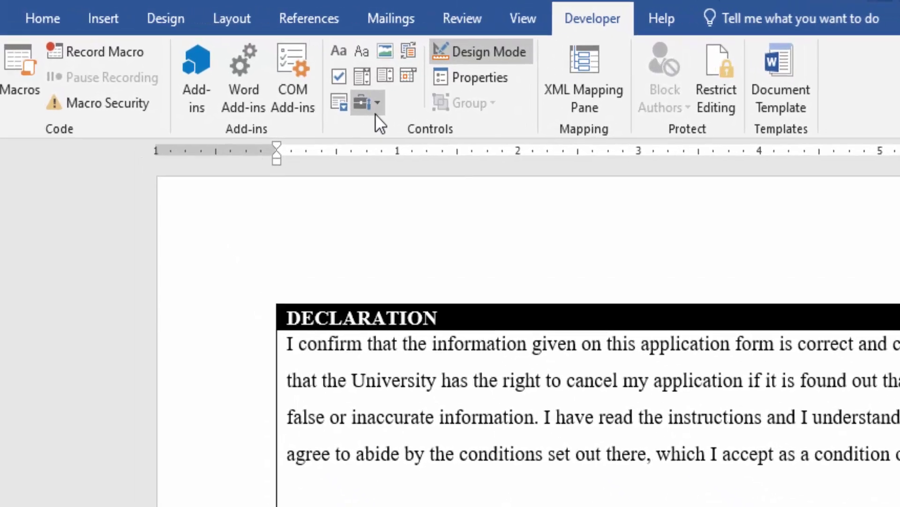
Insert an ActiveX command button below the table and caption it Submit
{"action": "left_click", "coordinate": [259, 76]}
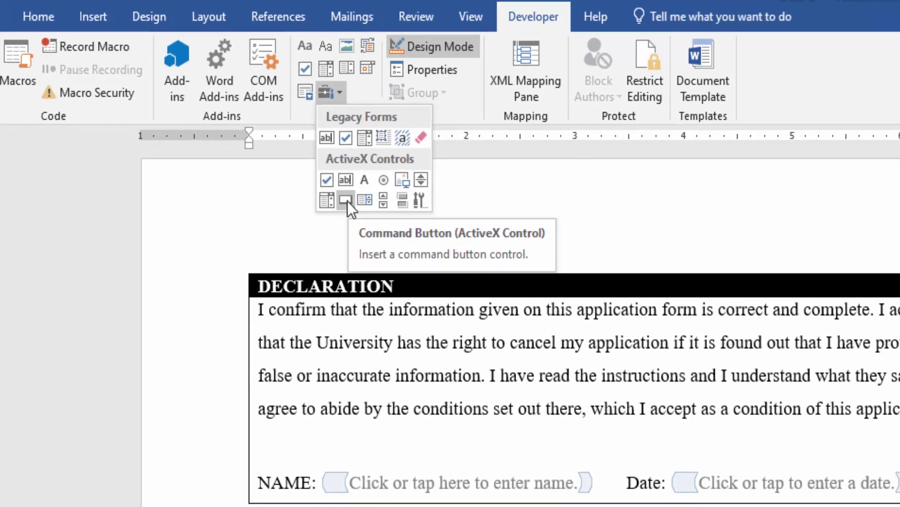
{"action": "left_click", "coordinate": [346, 200]}
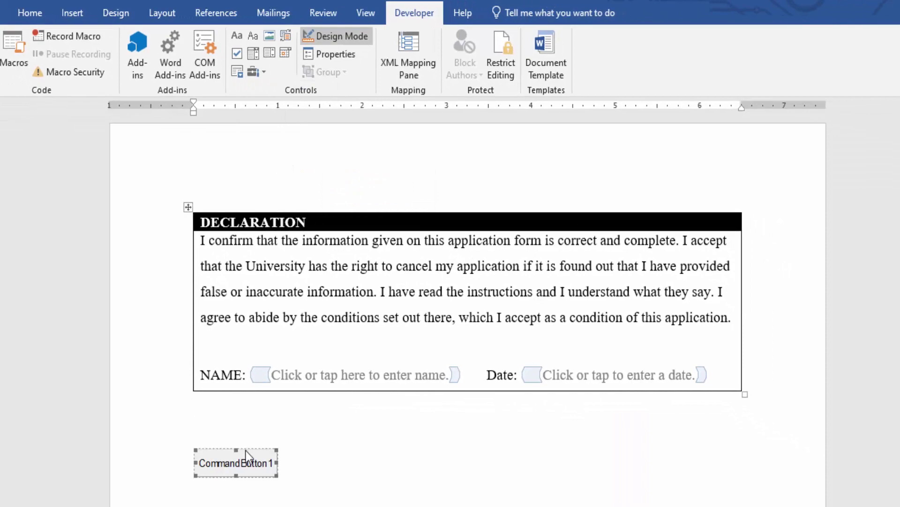
{"action": "left_click", "coordinate": [335, 54]}
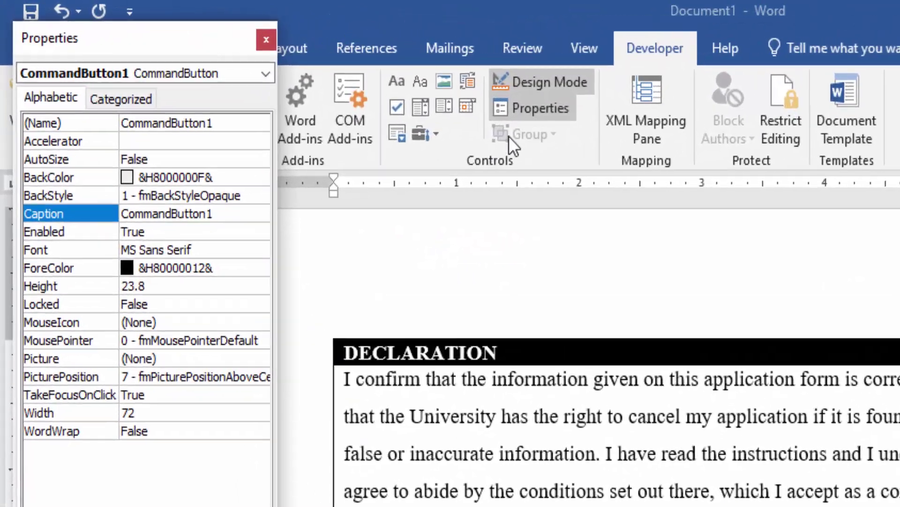
{"action": "key", "text": "Tab"}
{"action": "type", "text": "Submi"}
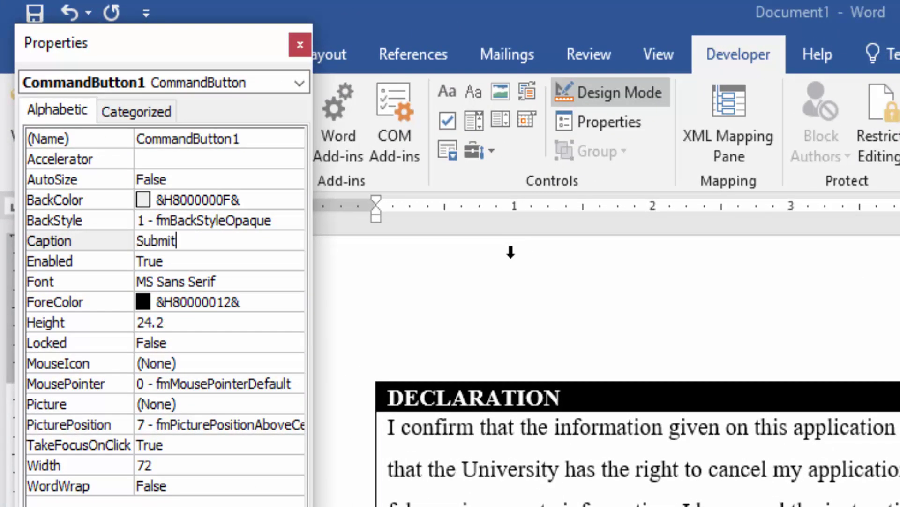
{"action": "left_click", "coordinate": [236, 287]}
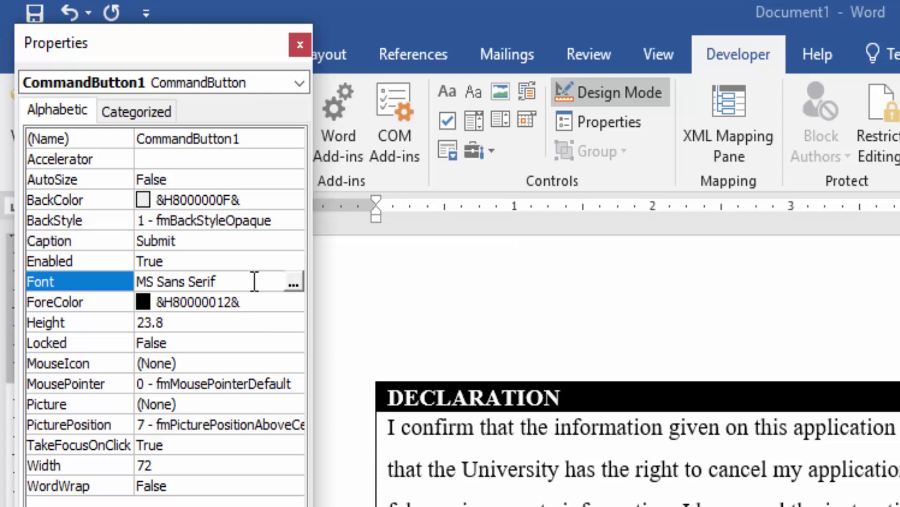
Set the button font to Times New Roman Bold 14
{"action": "left_click", "coordinate": [296, 282]}
{"action": "type", "text": "ti"}
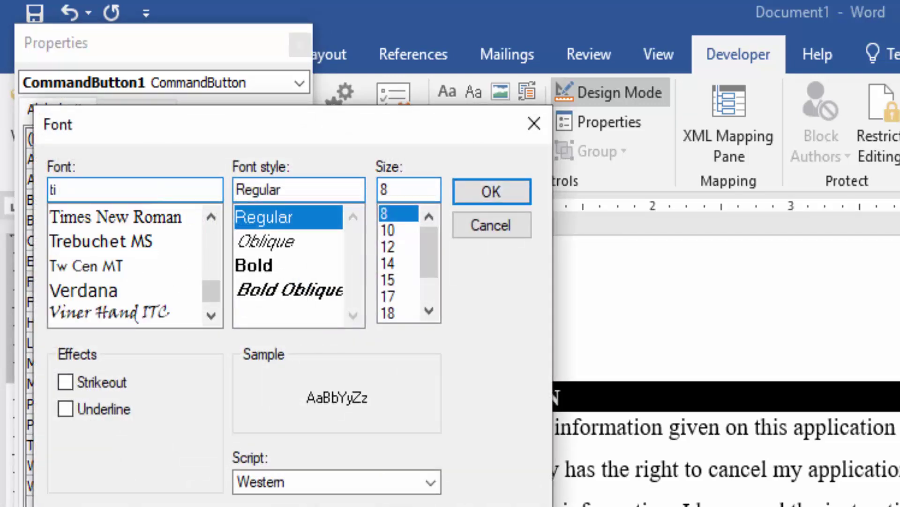
{"action": "left_click", "coordinate": [112, 218]}
{"action": "left_click", "coordinate": [267, 275]}
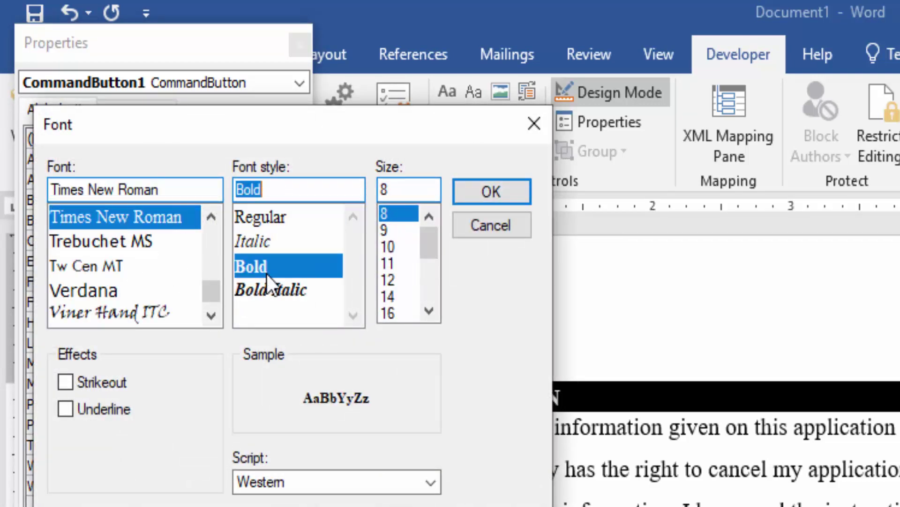
{"action": "left_click", "coordinate": [392, 296]}
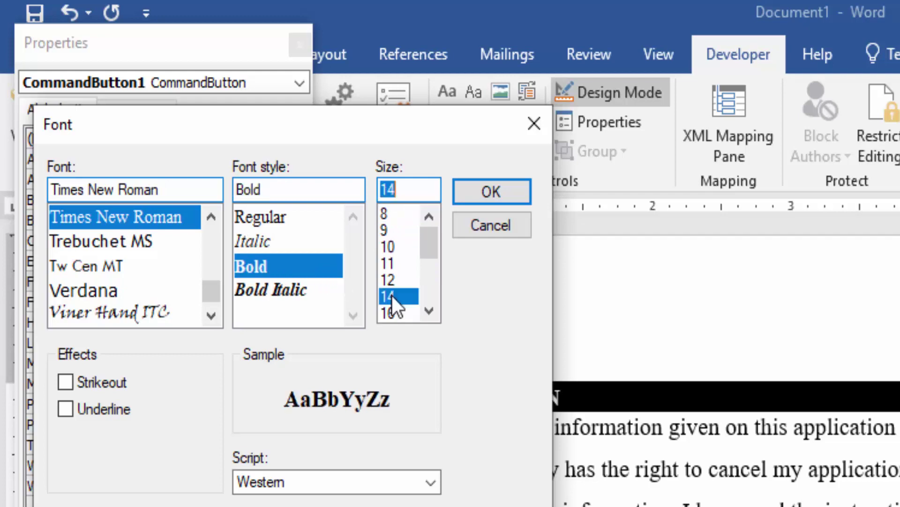
{"action": "left_click", "coordinate": [492, 192]}
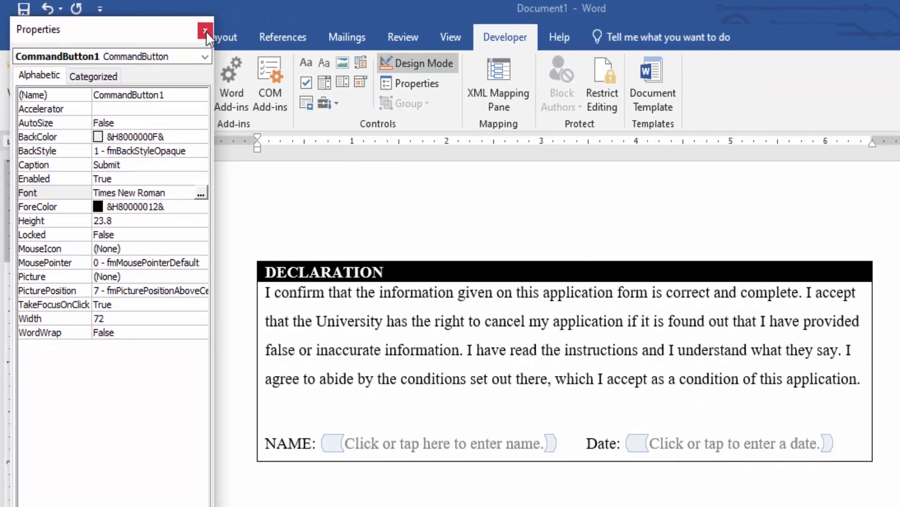
{"action": "left_click", "coordinate": [205, 31]}
Paste the PDF-emailing code into the Submit button's Click handler
{"action": "scroll", "coordinate": [316, 460], "scroll_direction": "down", "scroll_amount": 2}
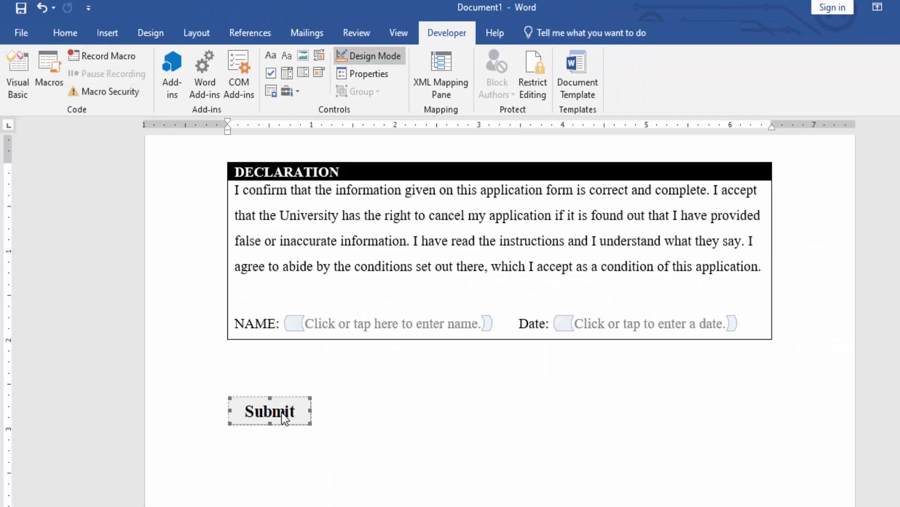
{"action": "double_click", "coordinate": [281, 413]}
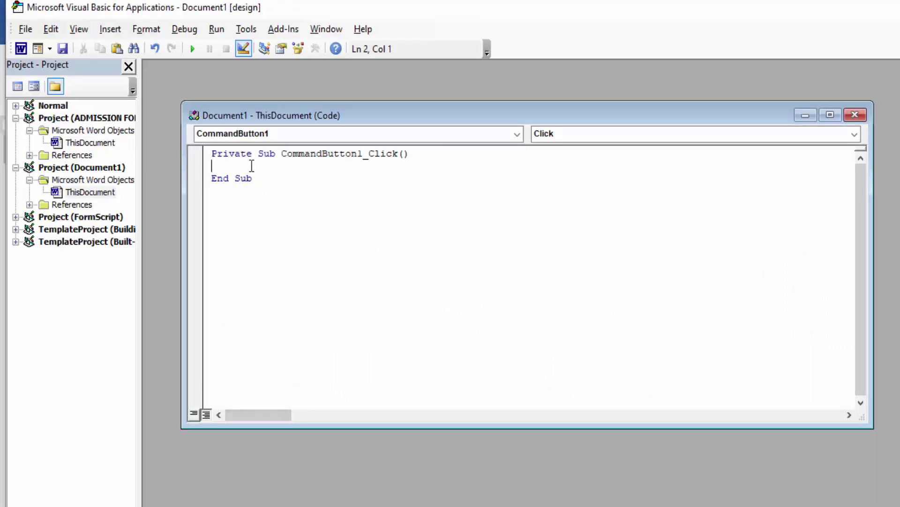
{"action": "key", "text": "ctrl+v"}
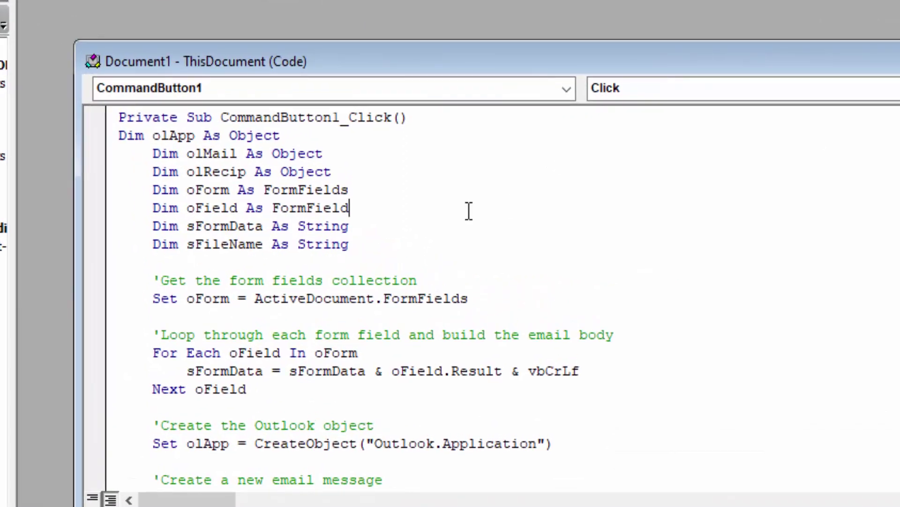
Review the recipient address and email subject in the code, then close the VBA editor
{"action": "scroll", "coordinate": [175, 136], "scroll_direction": "down", "scroll_amount": 5}
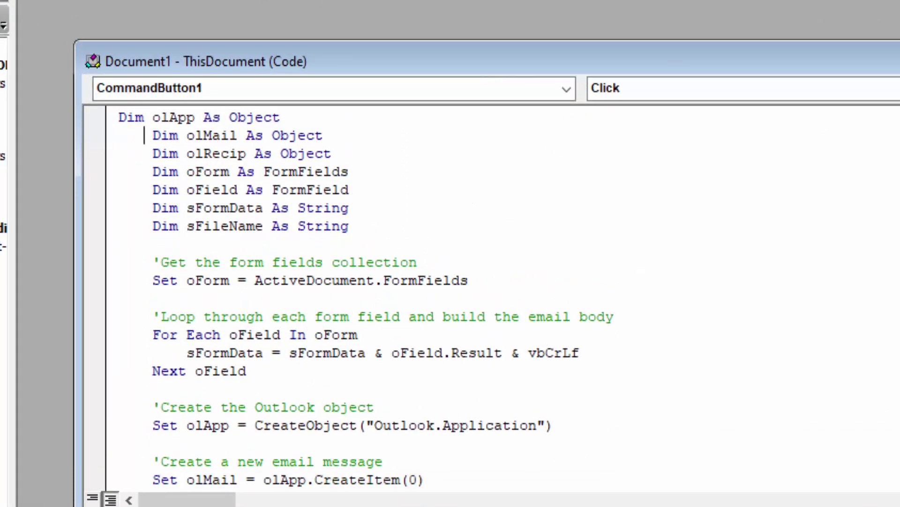
{"action": "scroll", "coordinate": [383, 299], "scroll_direction": "down", "scroll_amount": 3}
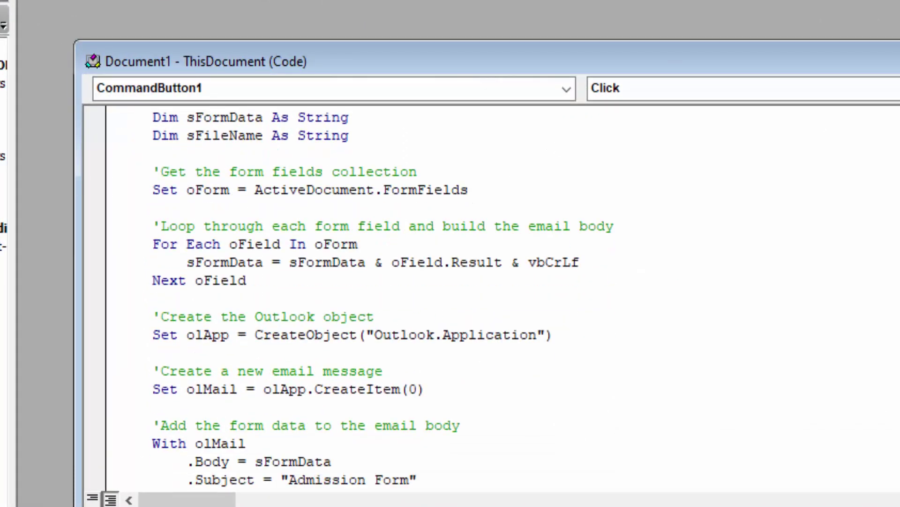
{"action": "scroll", "coordinate": [383, 299], "scroll_direction": "down", "scroll_amount": 1}
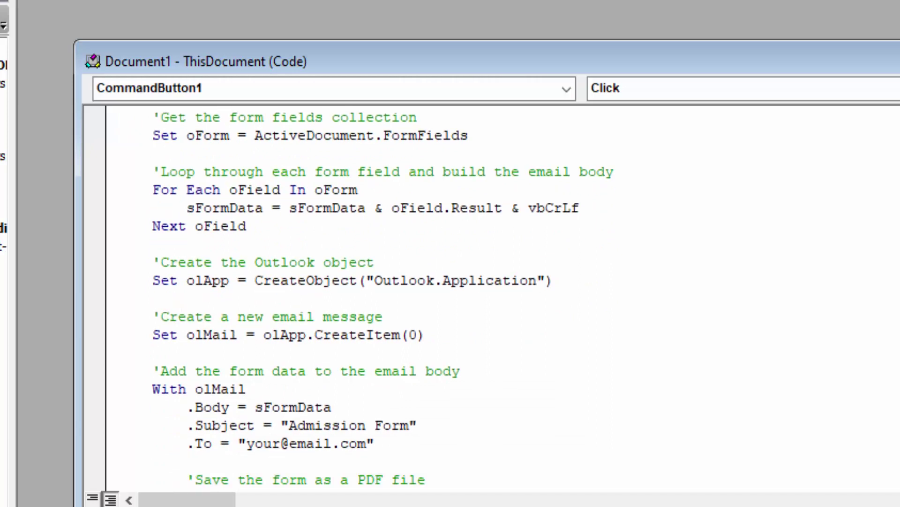
{"action": "scroll", "coordinate": [384, 299], "scroll_direction": "down", "scroll_amount": 2}
{"action": "scroll", "coordinate": [334, 286], "scroll_direction": "down", "scroll_amount": 3}
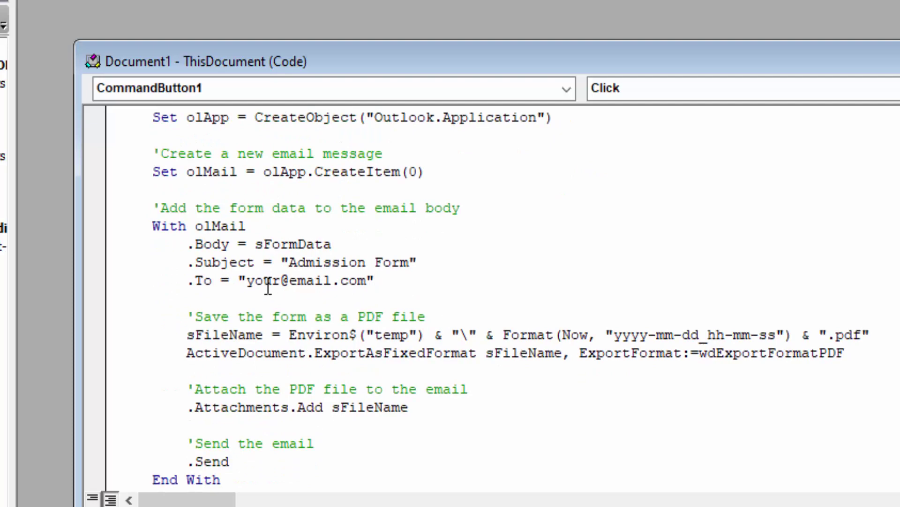
{"action": "left_click_drag", "start_coordinate": [249, 284], "coordinate": [368, 280]}
{"action": "double_click", "coordinate": [347, 261]}
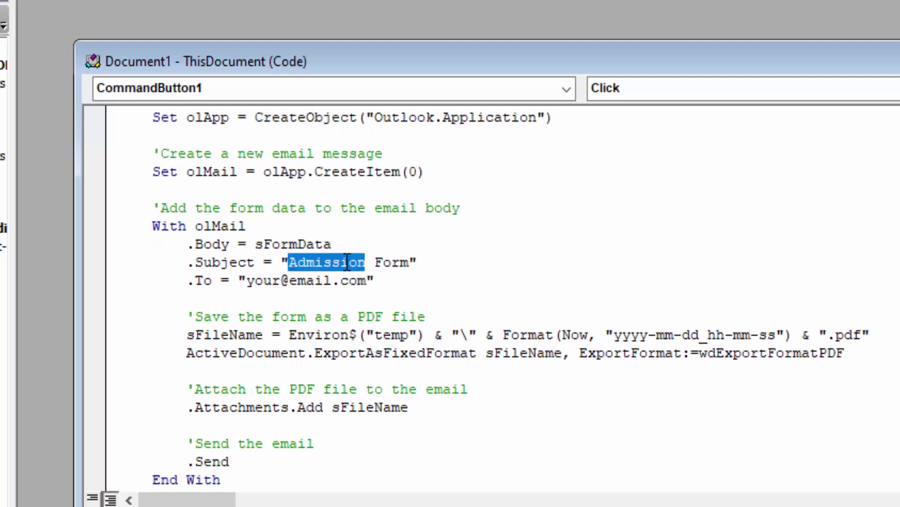
{"action": "left_click", "coordinate": [380, 263]}
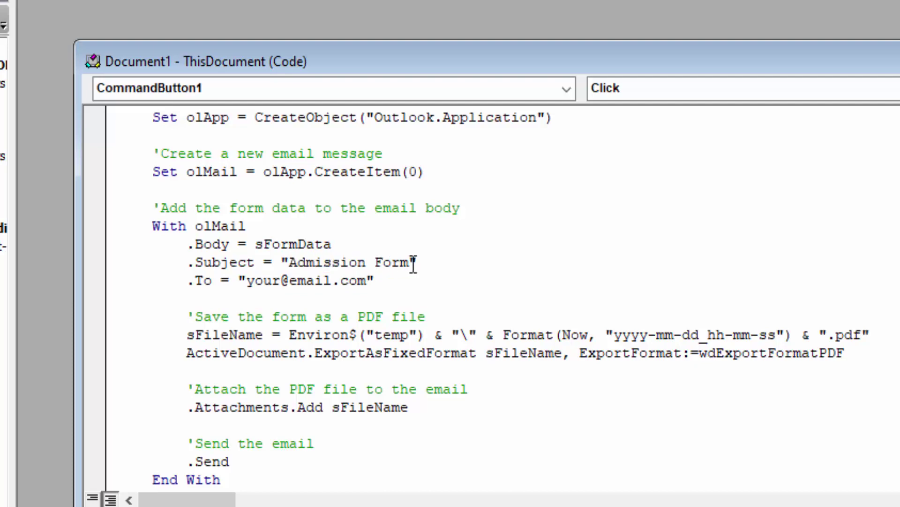
{"action": "scroll", "coordinate": [380, 262], "scroll_direction": "down", "scroll_amount": 1}
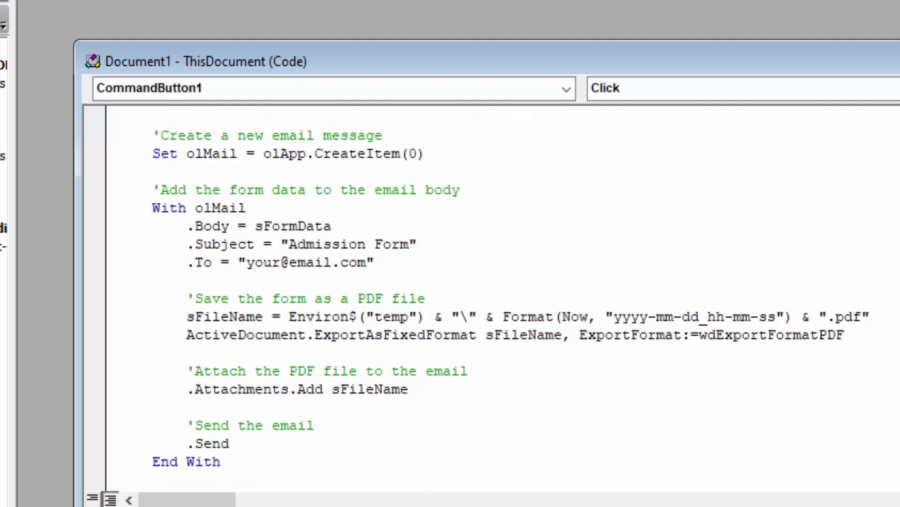
{"action": "scroll", "coordinate": [487, 300], "scroll_direction": "down", "scroll_amount": 5}
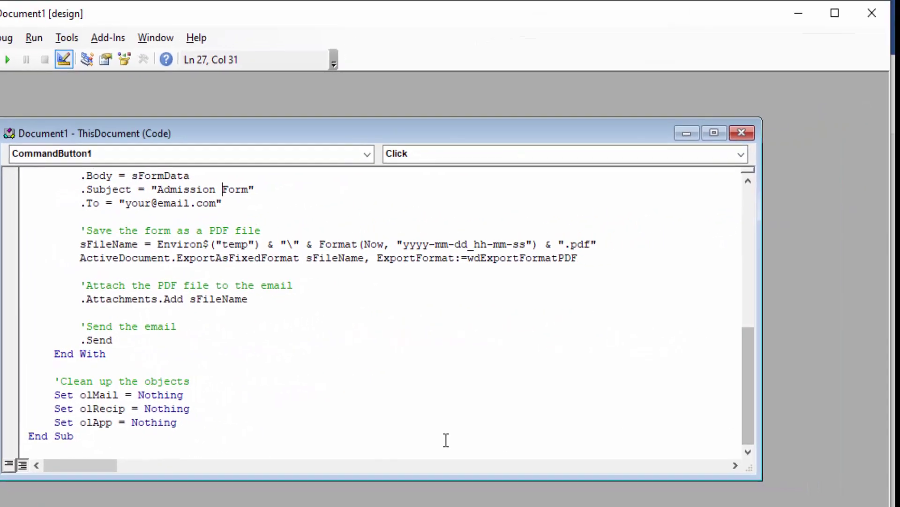
{"action": "left_click", "coordinate": [189, 437]}
{"action": "left_click", "coordinate": [872, 14]}
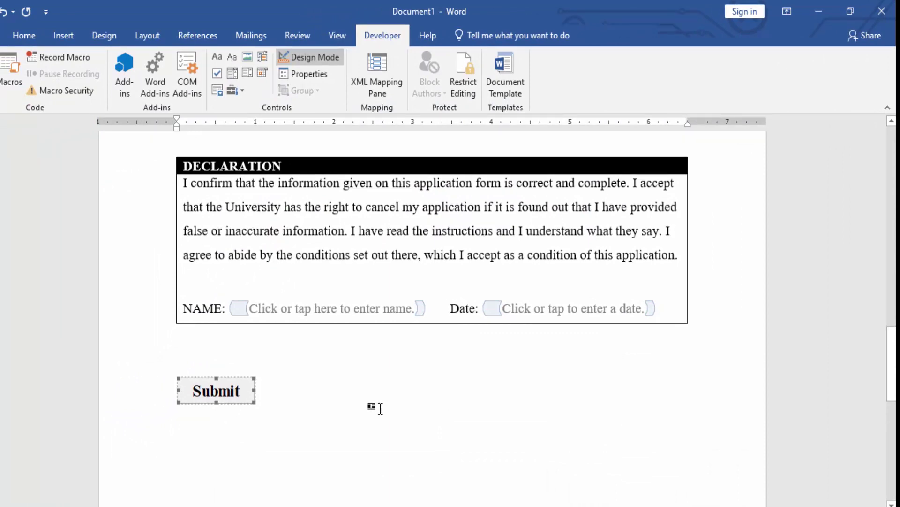
Turn off Design Mode and restrict editing to Filling in forms only
{"action": "left_click", "coordinate": [379, 408]}
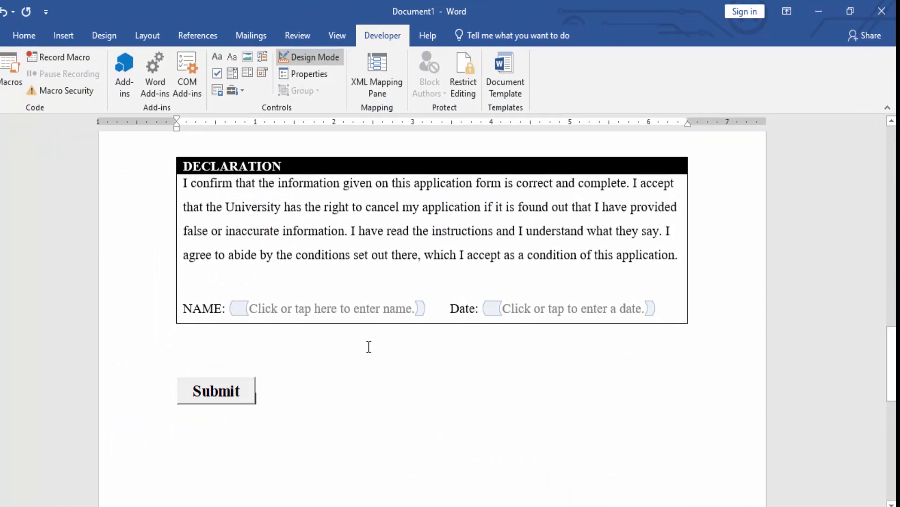
{"action": "left_click", "coordinate": [330, 60]}
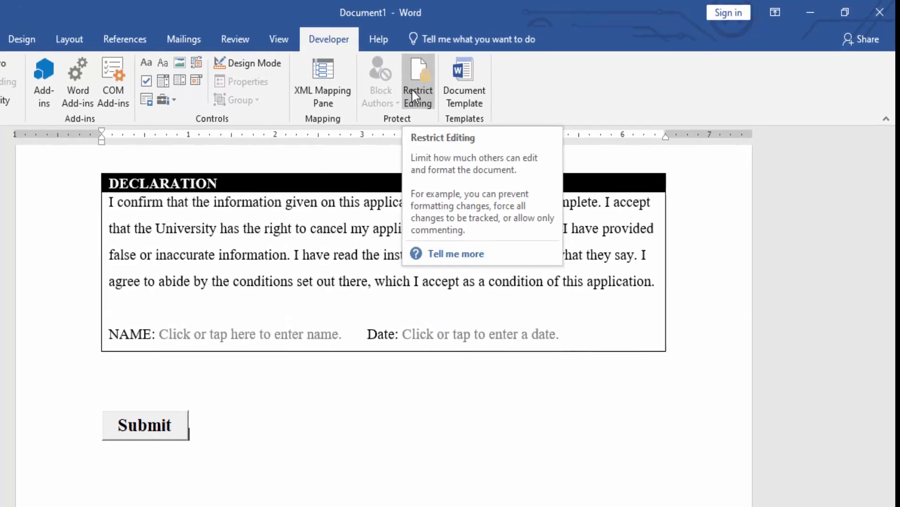
{"action": "left_click", "coordinate": [359, 98]}
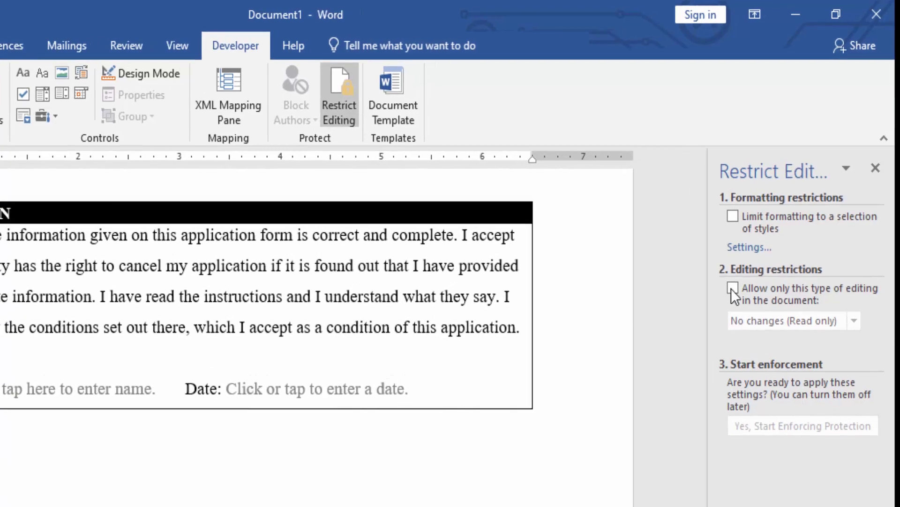
{"action": "left_click", "coordinate": [733, 288]}
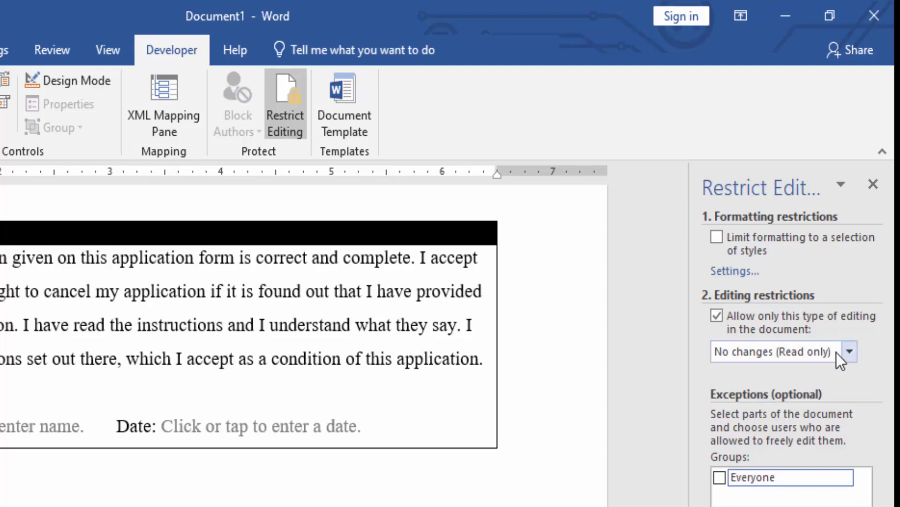
{"action": "left_click", "coordinate": [848, 352]}
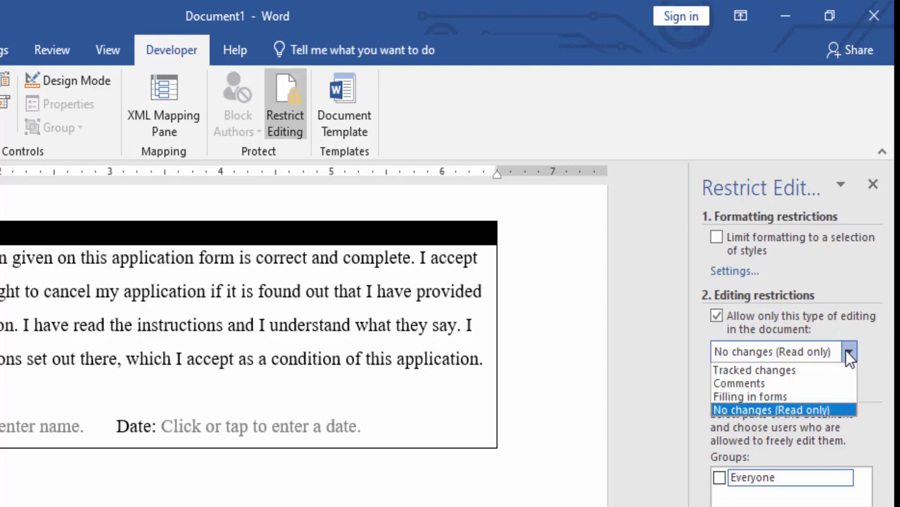
{"action": "left_click", "coordinate": [774, 398]}
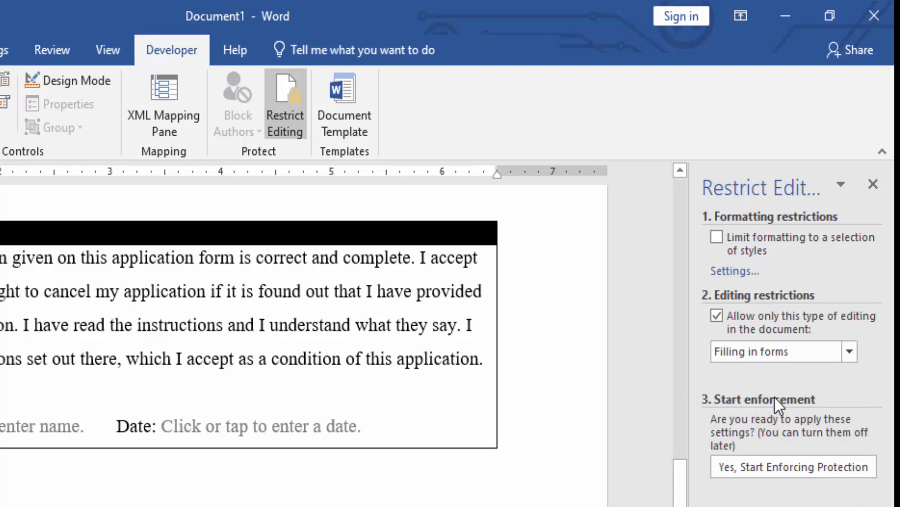
Start enforcing the form-filling protection with a password
{"action": "left_click", "coordinate": [769, 468]}
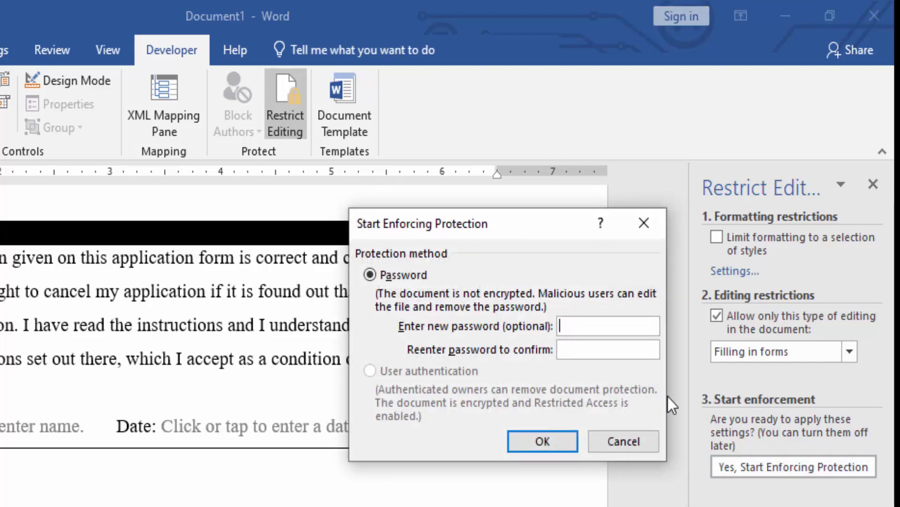
{"action": "type", "text": "12341234"}
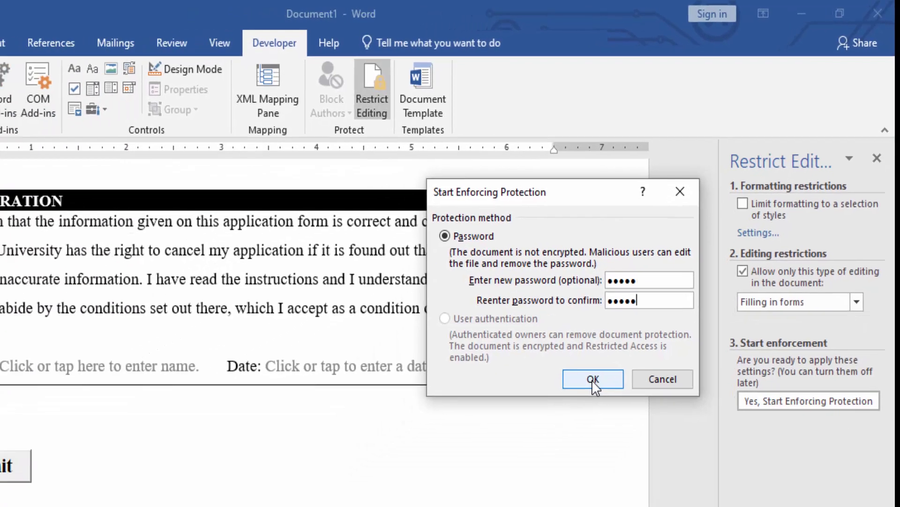
{"action": "left_click", "coordinate": [546, 438]}
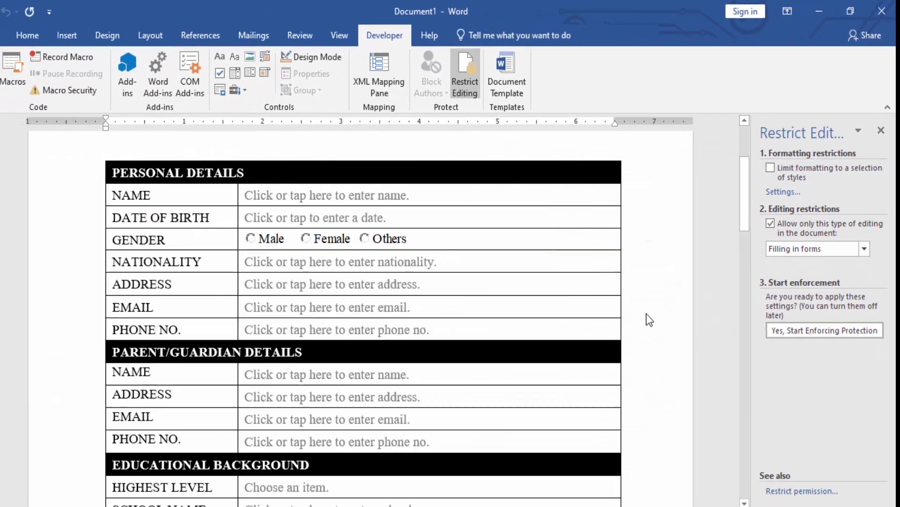
Save the form as 'admission form.docm' in Word Macro-Enabled Document format
{"action": "scroll", "coordinate": [640, 224], "scroll_direction": "up", "scroll_amount": 3}
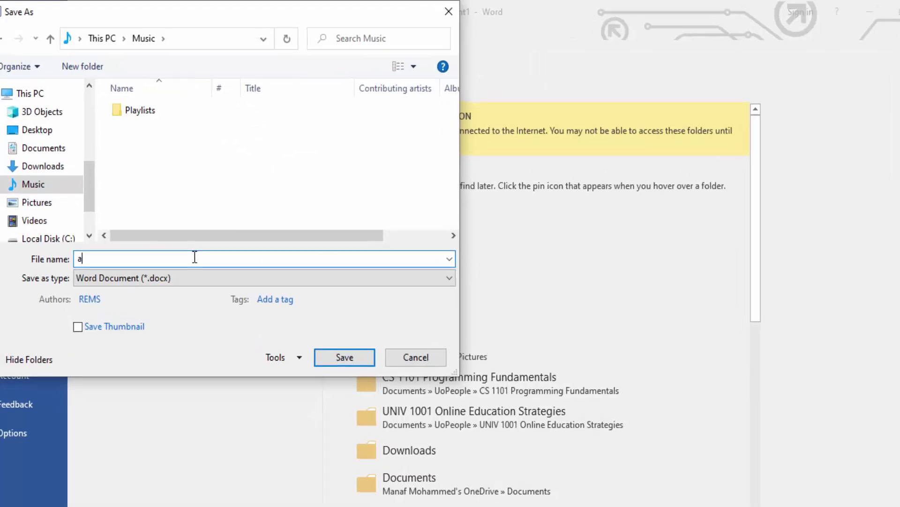
{"action": "type", "text": "d"}
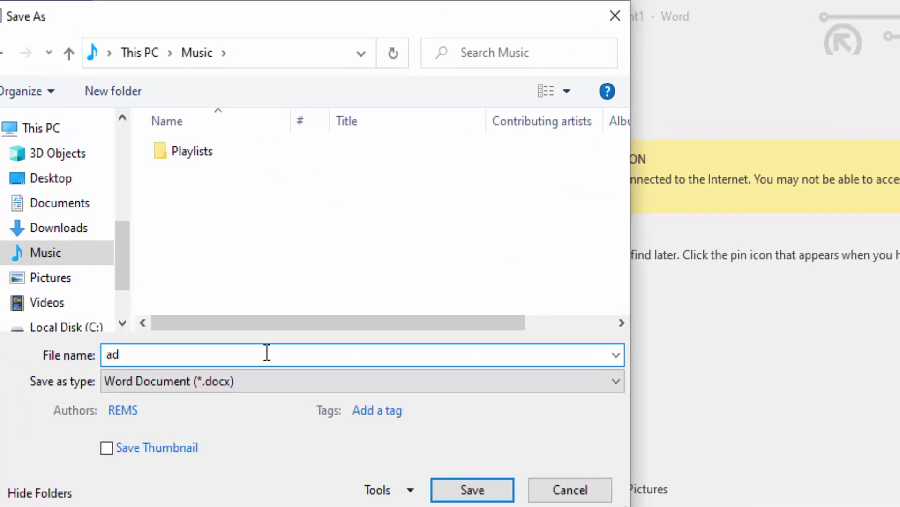
{"action": "type", "text": "mission form"}
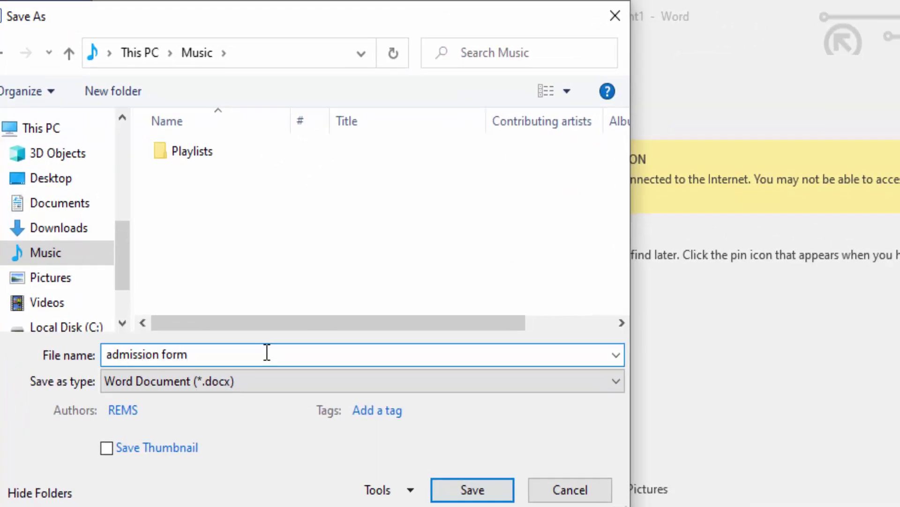
{"action": "left_click", "coordinate": [252, 384]}
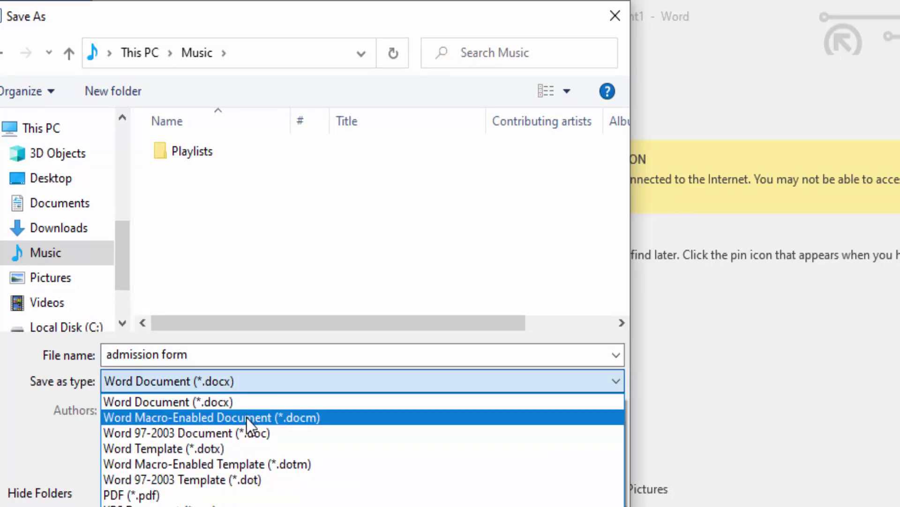
{"action": "left_click", "coordinate": [247, 418]}
{"action": "left_click", "coordinate": [438, 454]}
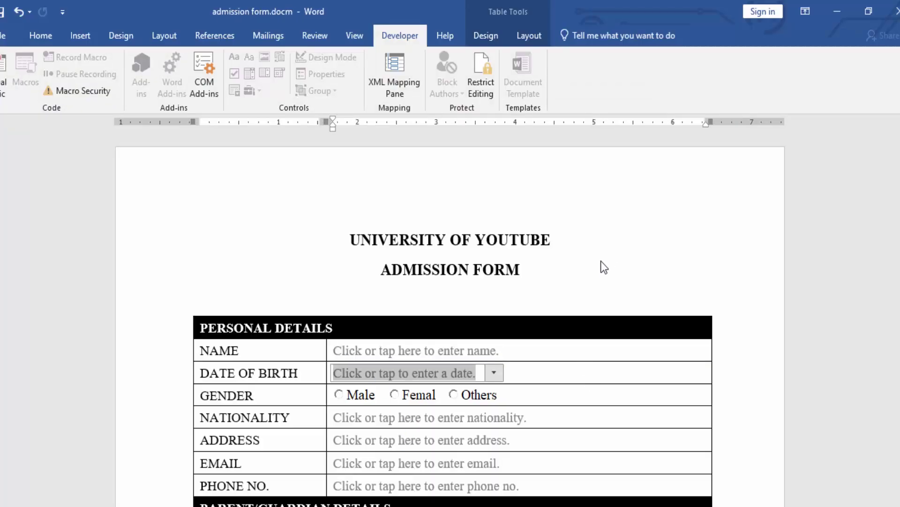
{"action": "scroll", "coordinate": [602, 263], "scroll_direction": "down", "scroll_amount": 3}
{"action": "scroll", "coordinate": [601, 261], "scroll_direction": "down", "scroll_amount": 5}
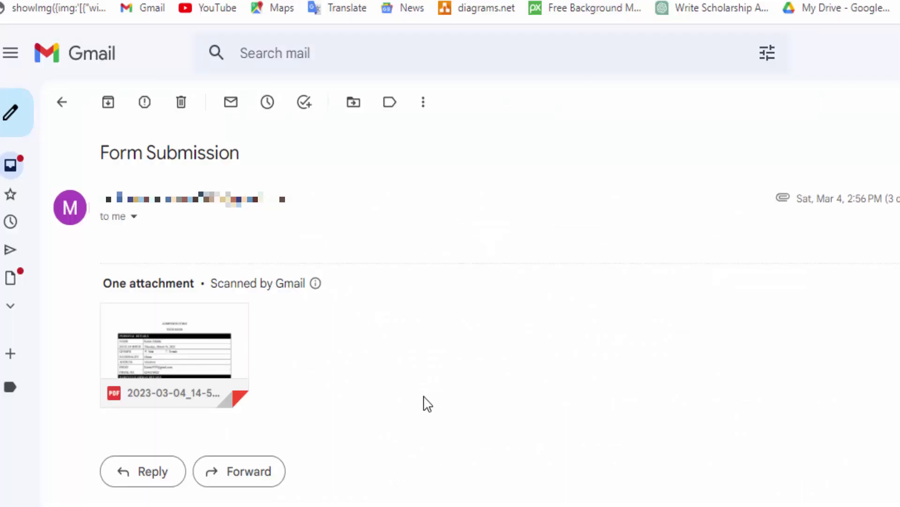
Open the Form Submission email's PDF attachment and scroll through the emailed form
{"action": "mouse_move", "coordinate": [211, 384]}
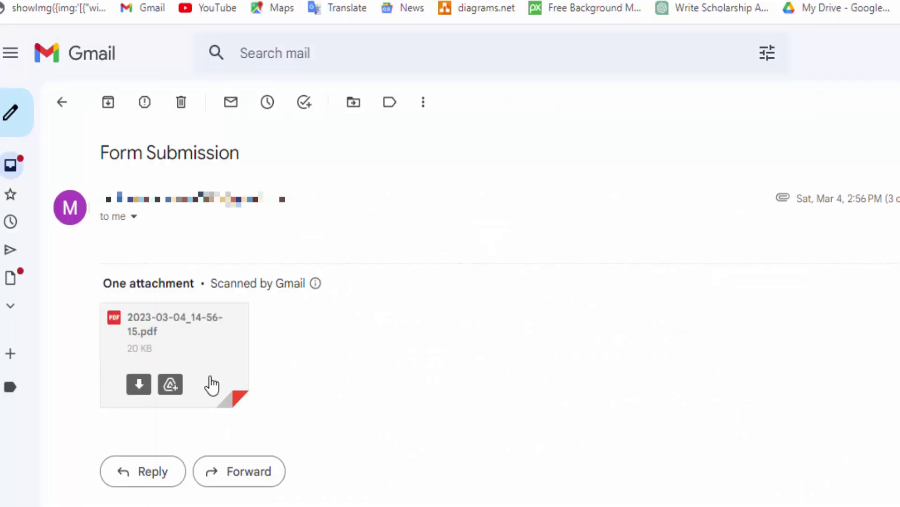
{"action": "left_click", "coordinate": [197, 354]}
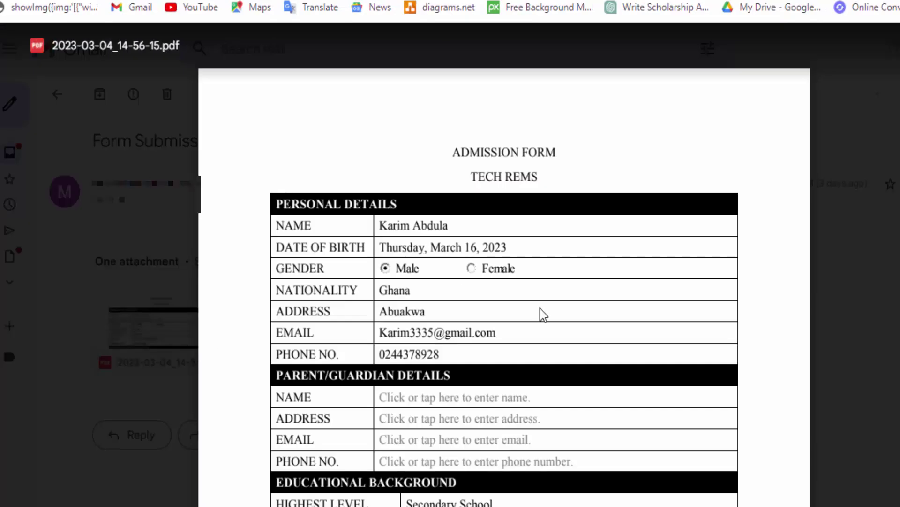
{"action": "scroll", "coordinate": [543, 314], "scroll_direction": "down", "scroll_amount": 3}
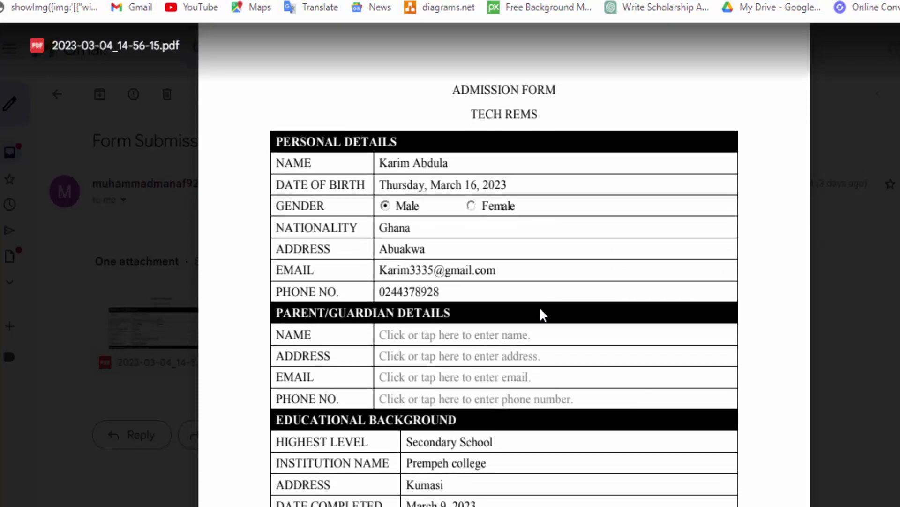
{"action": "scroll", "coordinate": [543, 313], "scroll_direction": "down", "scroll_amount": 3}
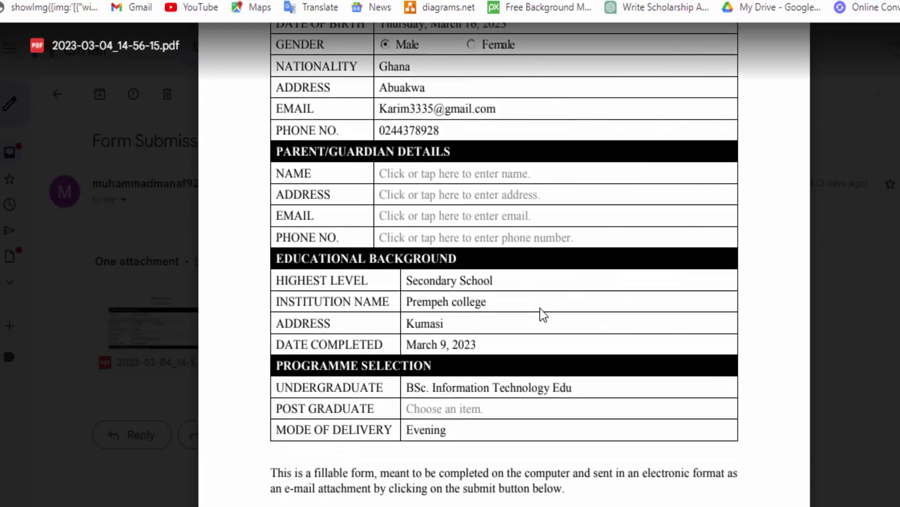
{"action": "scroll", "coordinate": [543, 313], "scroll_direction": "down", "scroll_amount": 4}
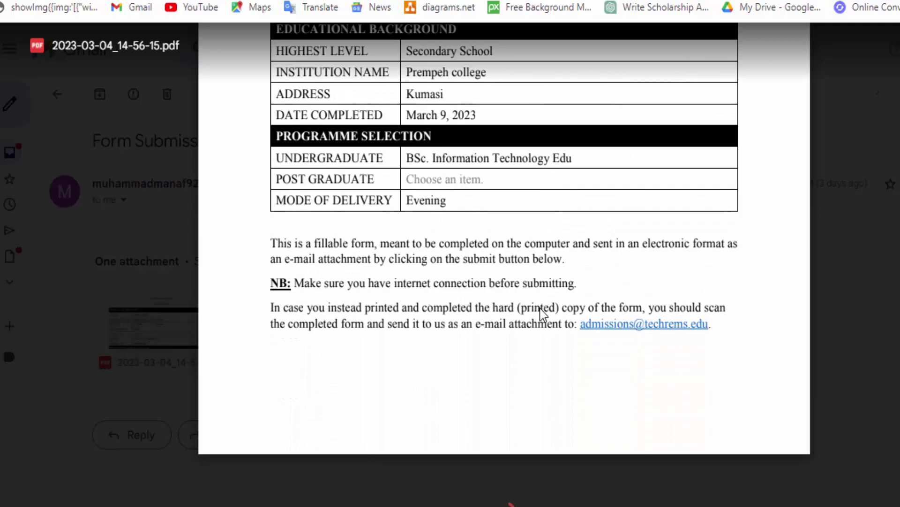
{"action": "scroll", "coordinate": [540, 314], "scroll_direction": "up", "scroll_amount": 10}
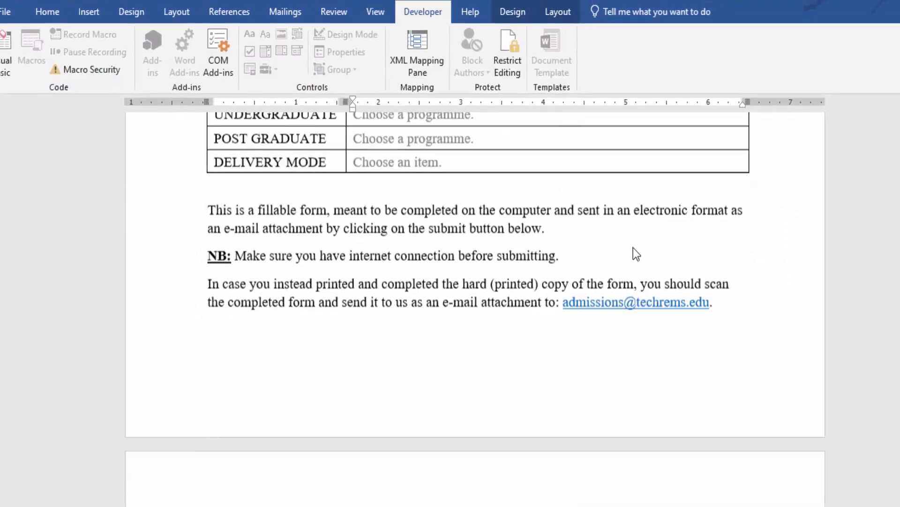
{"action": "scroll", "coordinate": [624, 253], "scroll_direction": "down", "scroll_amount": 1}
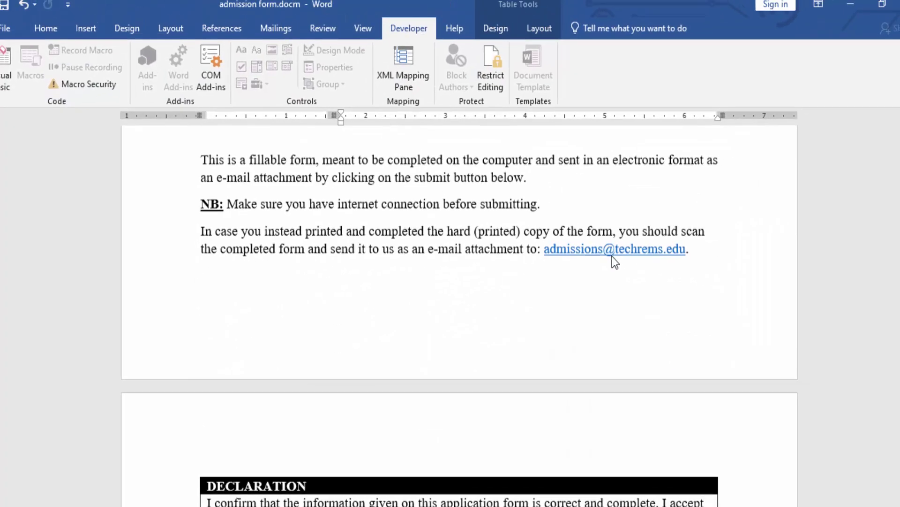
{"action": "scroll", "coordinate": [612, 256], "scroll_direction": "down", "scroll_amount": 8}
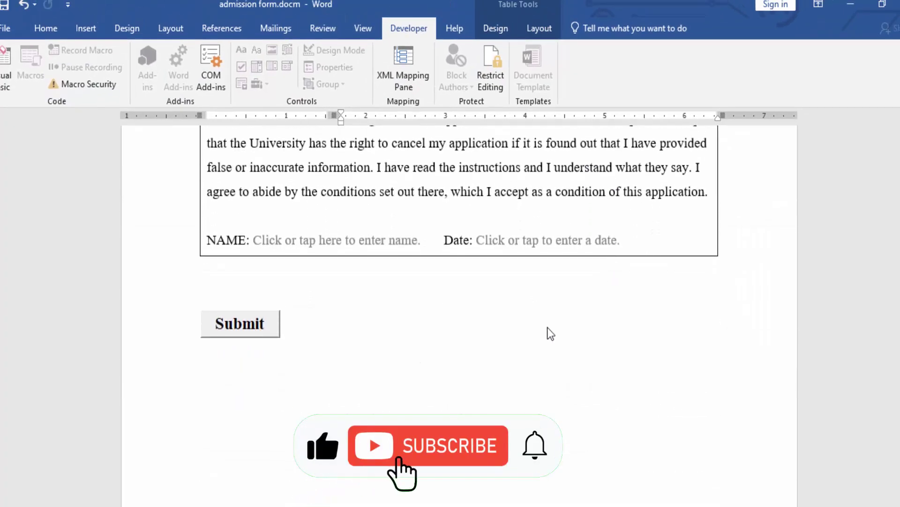
{"action": "scroll", "coordinate": [547, 327], "scroll_direction": "up", "scroll_amount": 10}
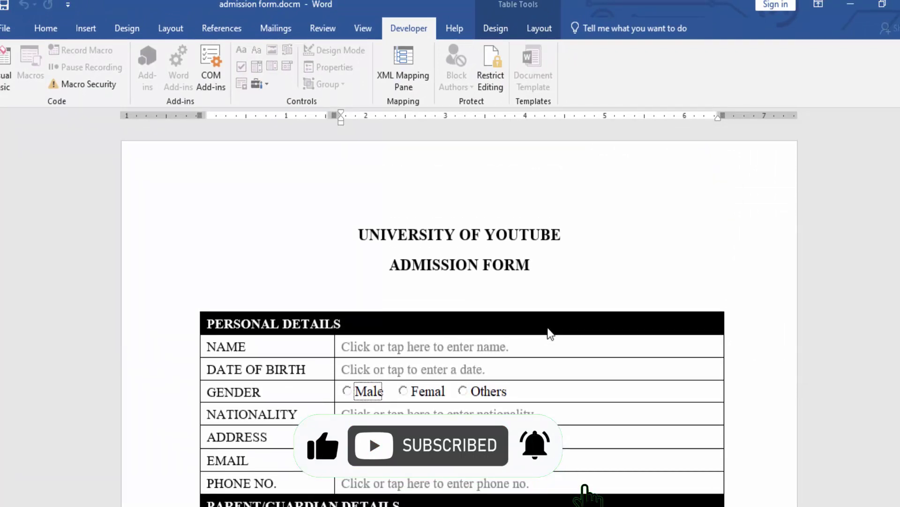